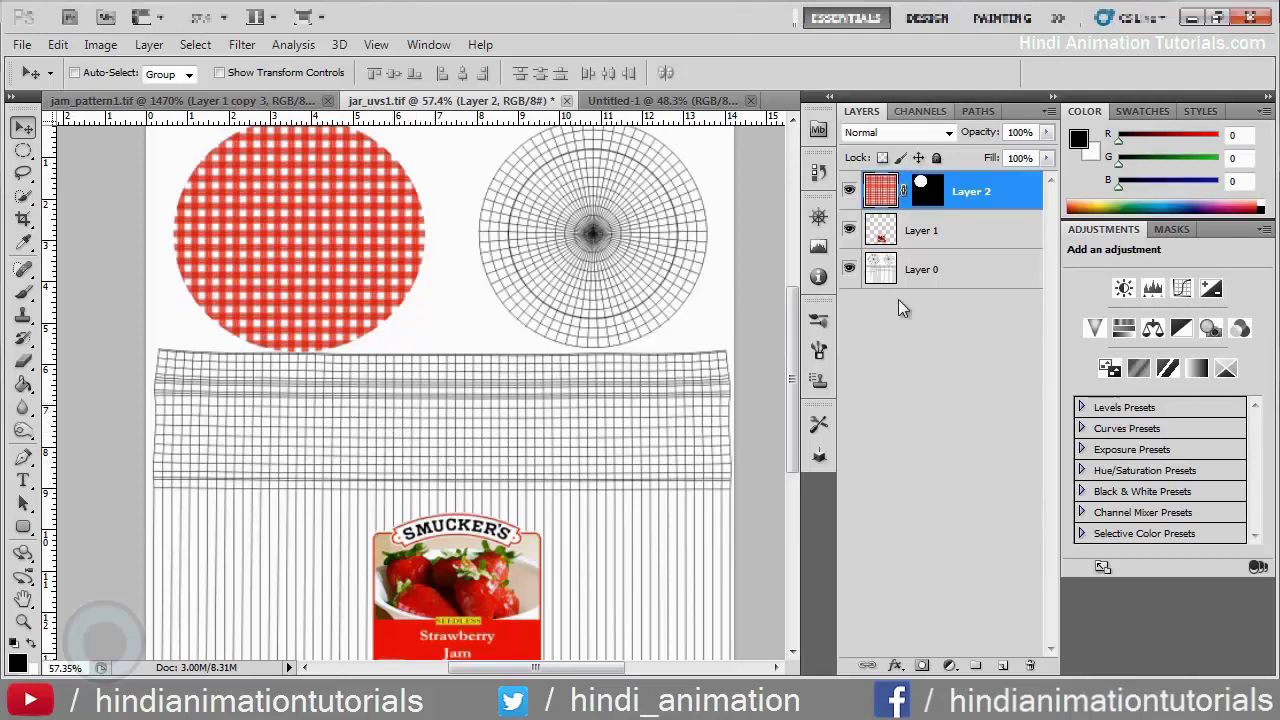
Step: Duplicate Layer 1 and turn the copied jam label solid black using Hue/Saturation with Lightness at -100
{"action": "left_click", "coordinate": [882, 229]}
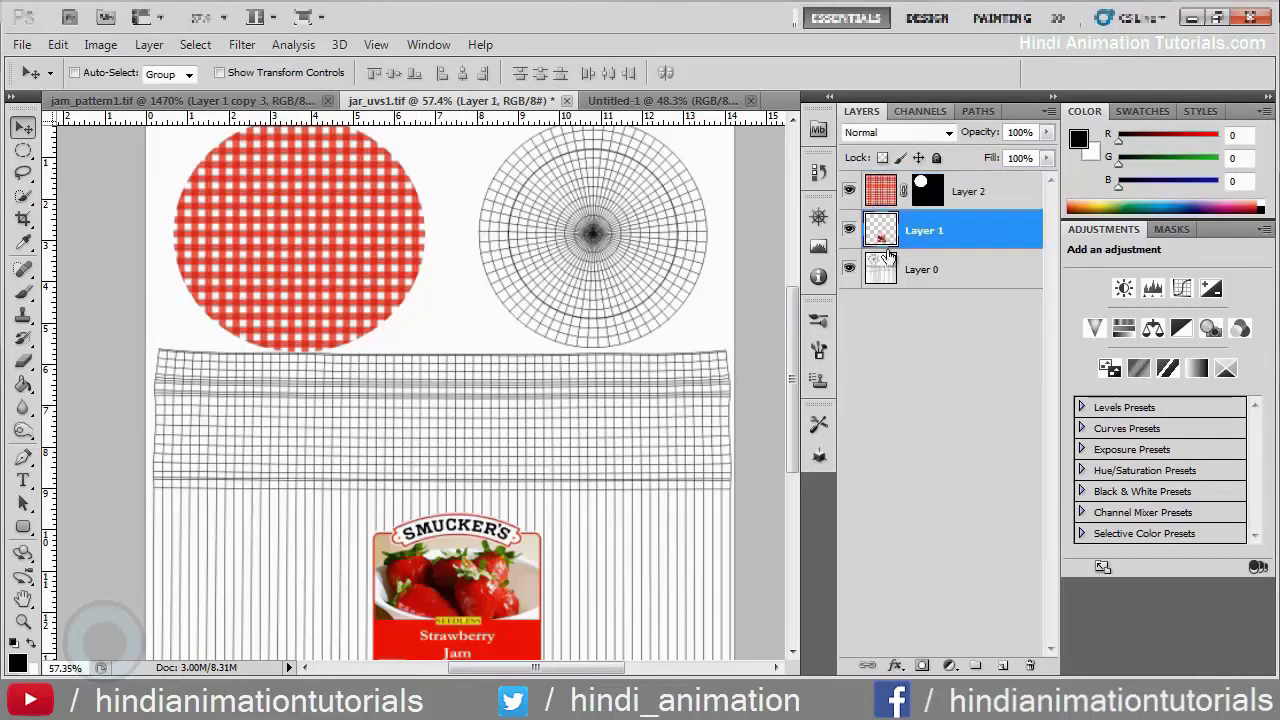
{"action": "key", "text": "ctrl+j"}
{"action": "key", "text": "ctrl+u"}
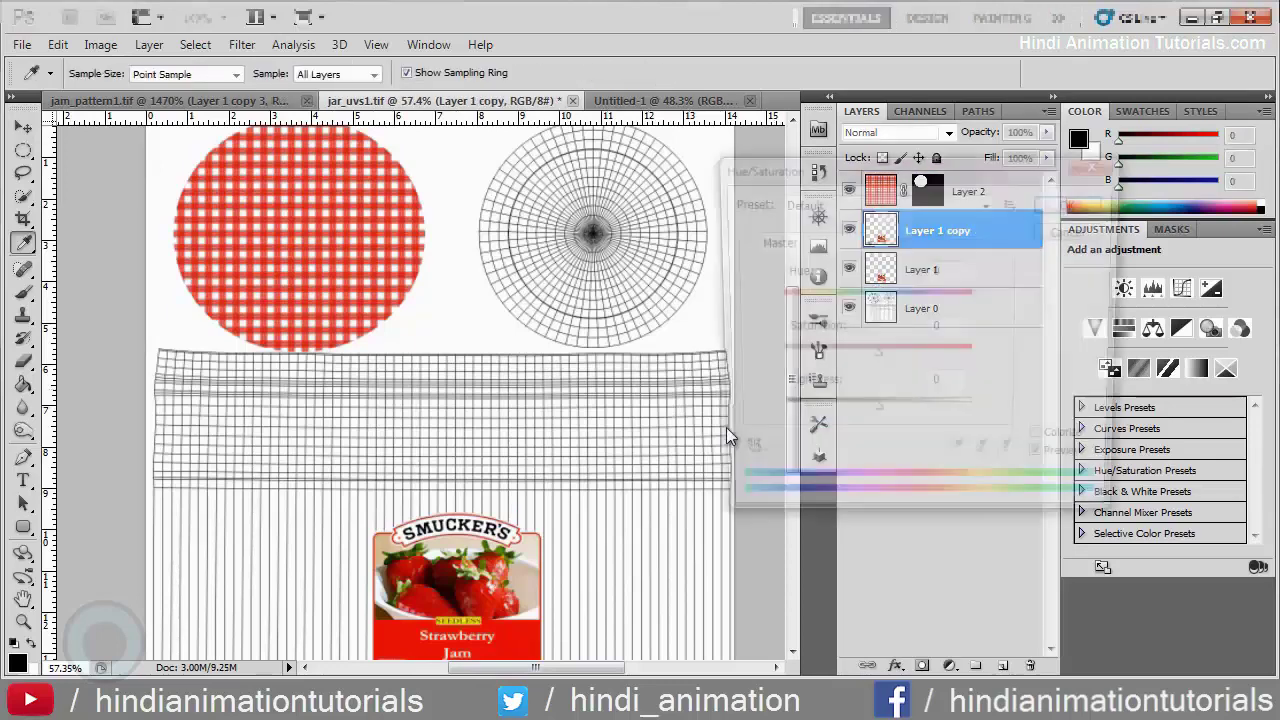
{"action": "left_click", "coordinate": [1075, 230]}
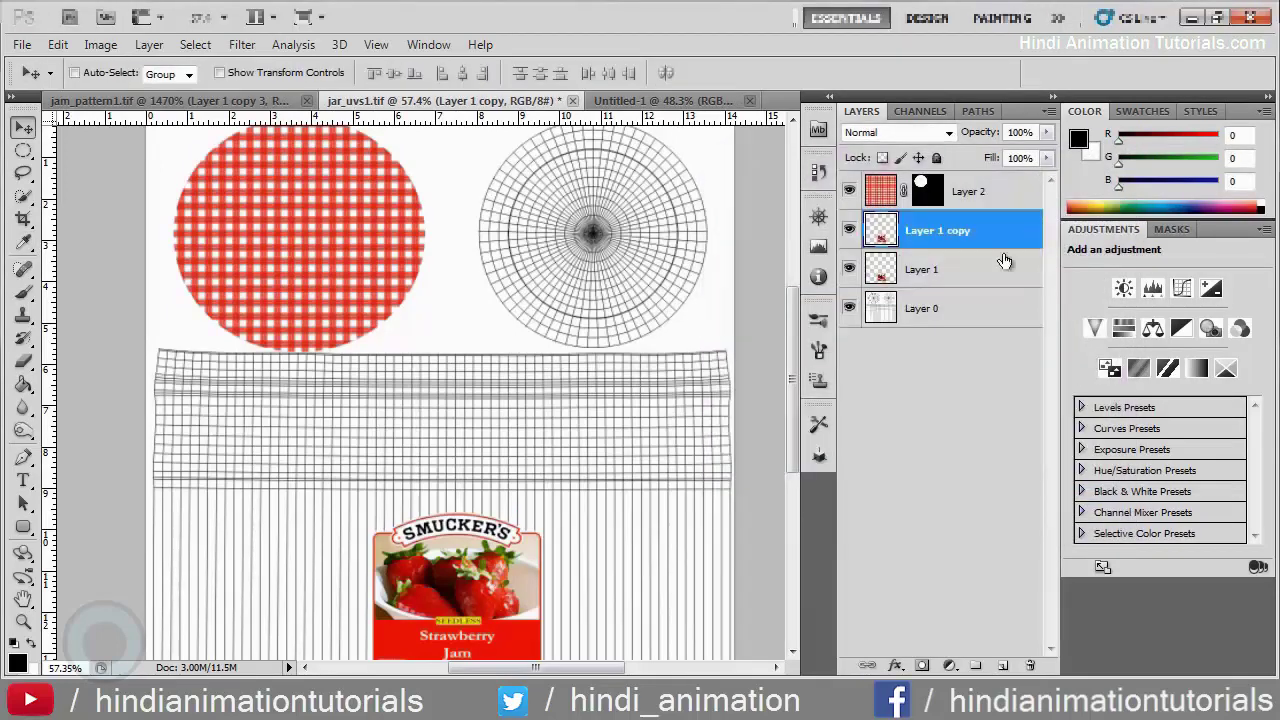
{"action": "key", "text": "ctrl+u"}
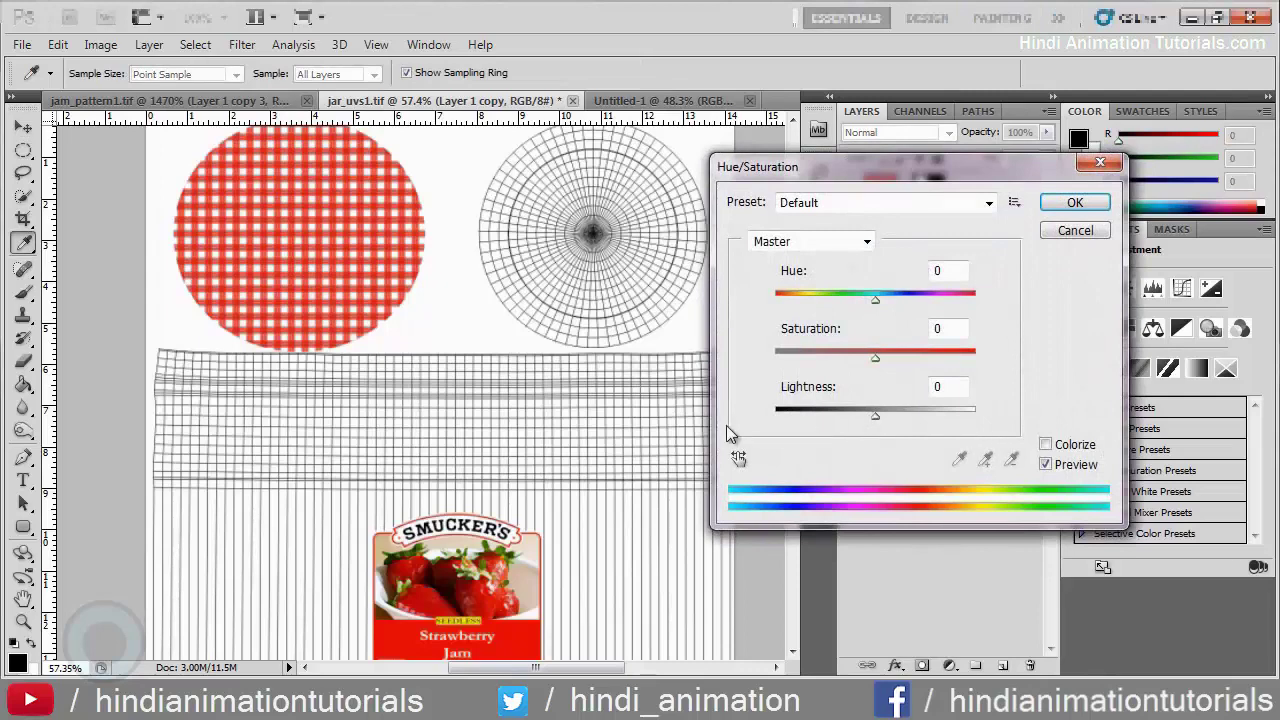
{"action": "left_click_drag", "start_coordinate": [876, 416], "coordinate": [650, 429]}
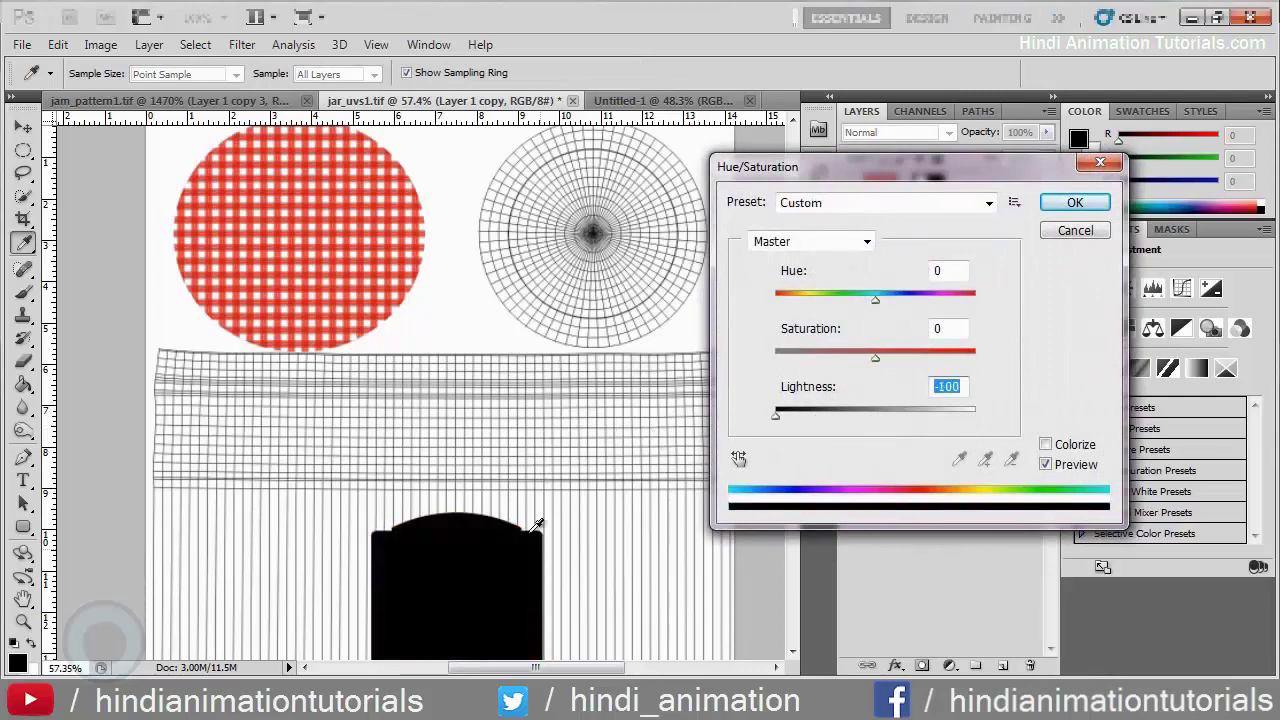
{"action": "left_click", "coordinate": [1075, 205]}
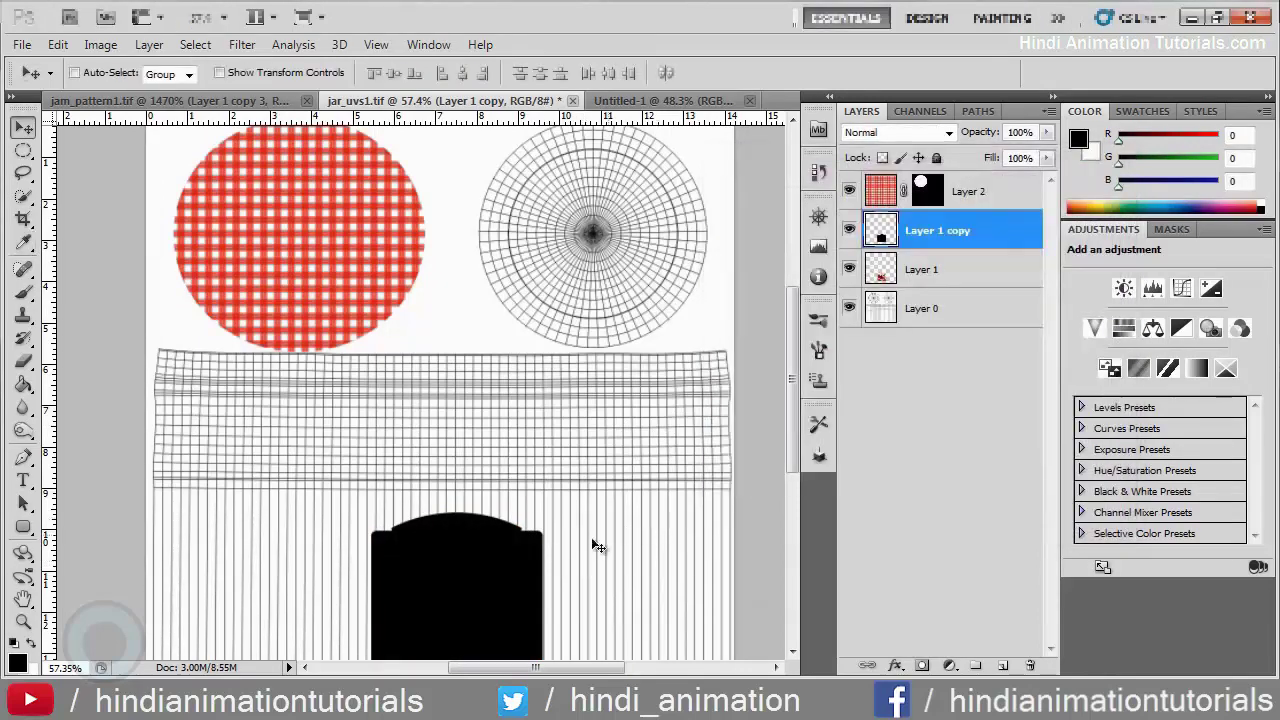
Step: Duplicate Layer 2 and turn the copied gingham circle solid black using Hue/Saturation with Lightness at -100
{"action": "left_click_drag", "start_coordinate": [597, 546], "coordinate": [499, 514]}
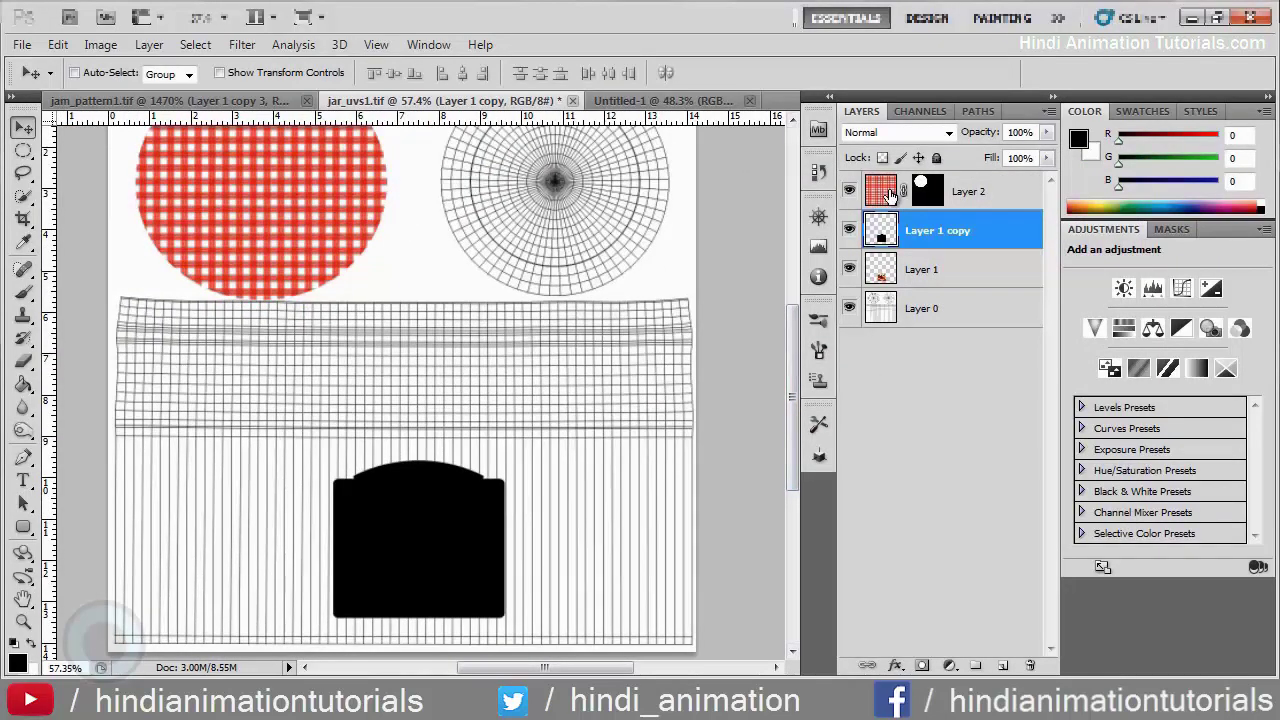
{"action": "left_click", "coordinate": [888, 196]}
{"action": "key", "text": "ctrl+j"}
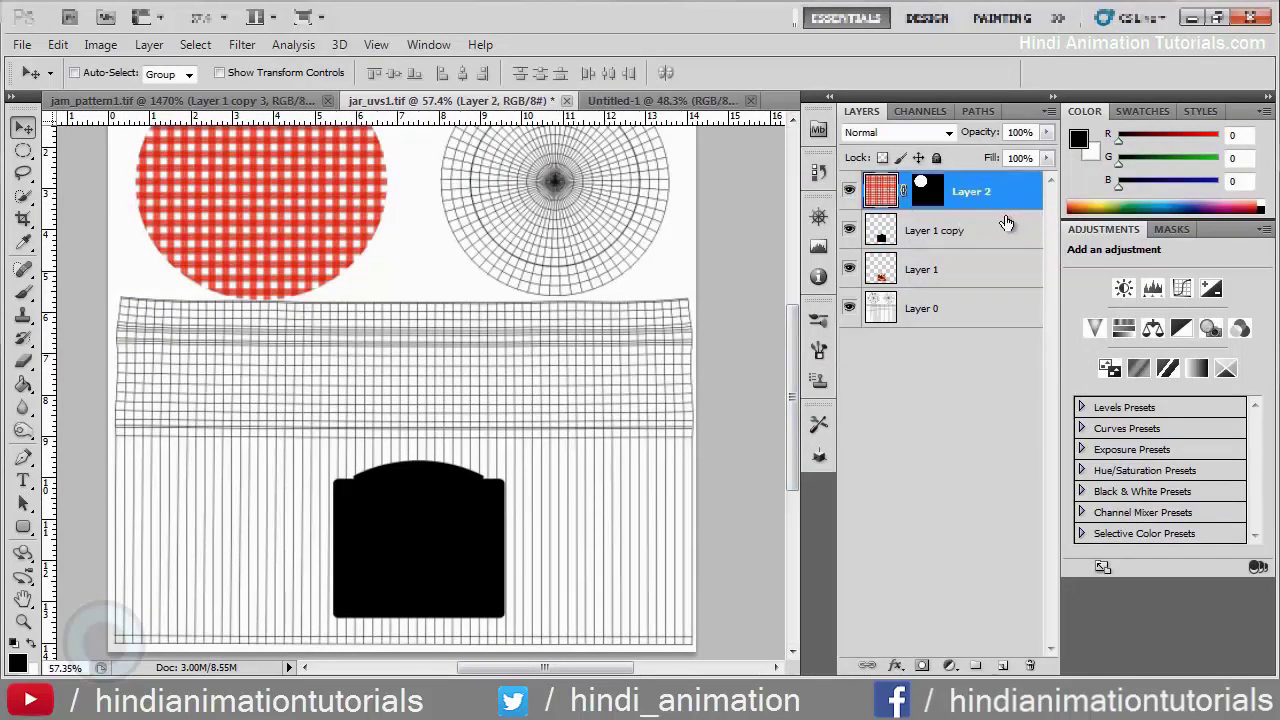
{"action": "key", "text": "ctrl+u"}
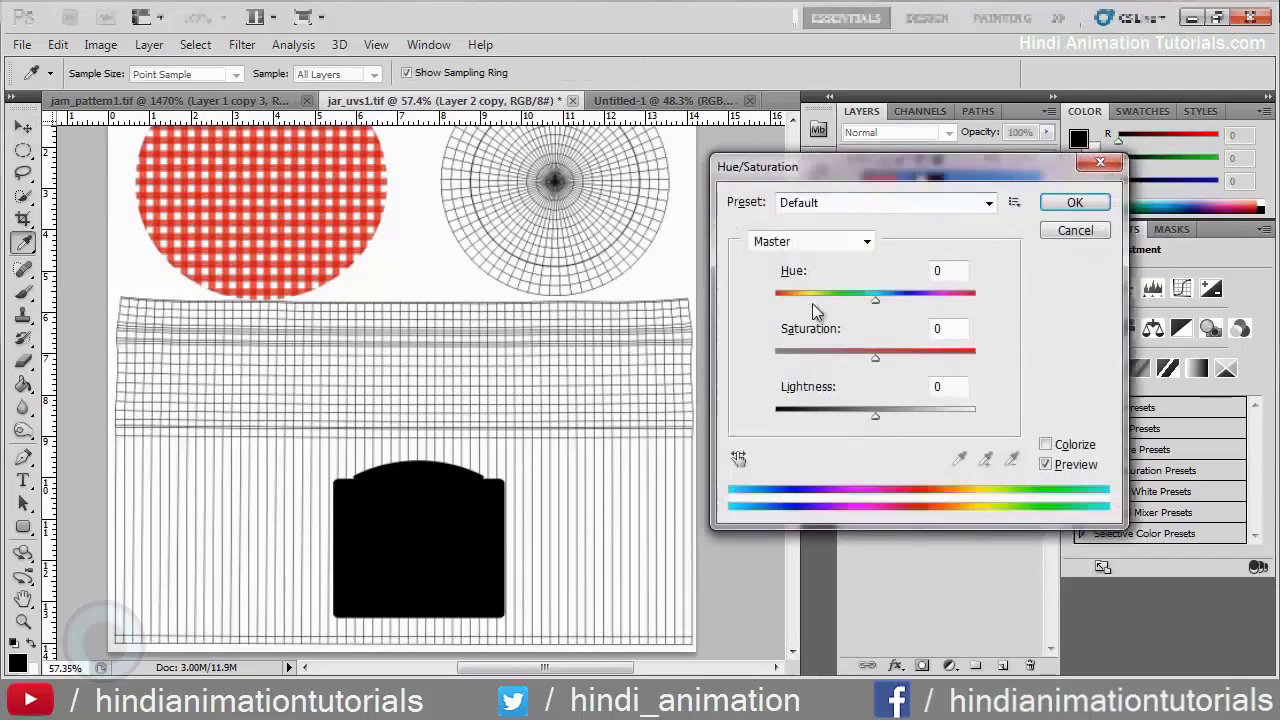
{"action": "left_click_drag", "start_coordinate": [876, 421], "coordinate": [614, 429]}
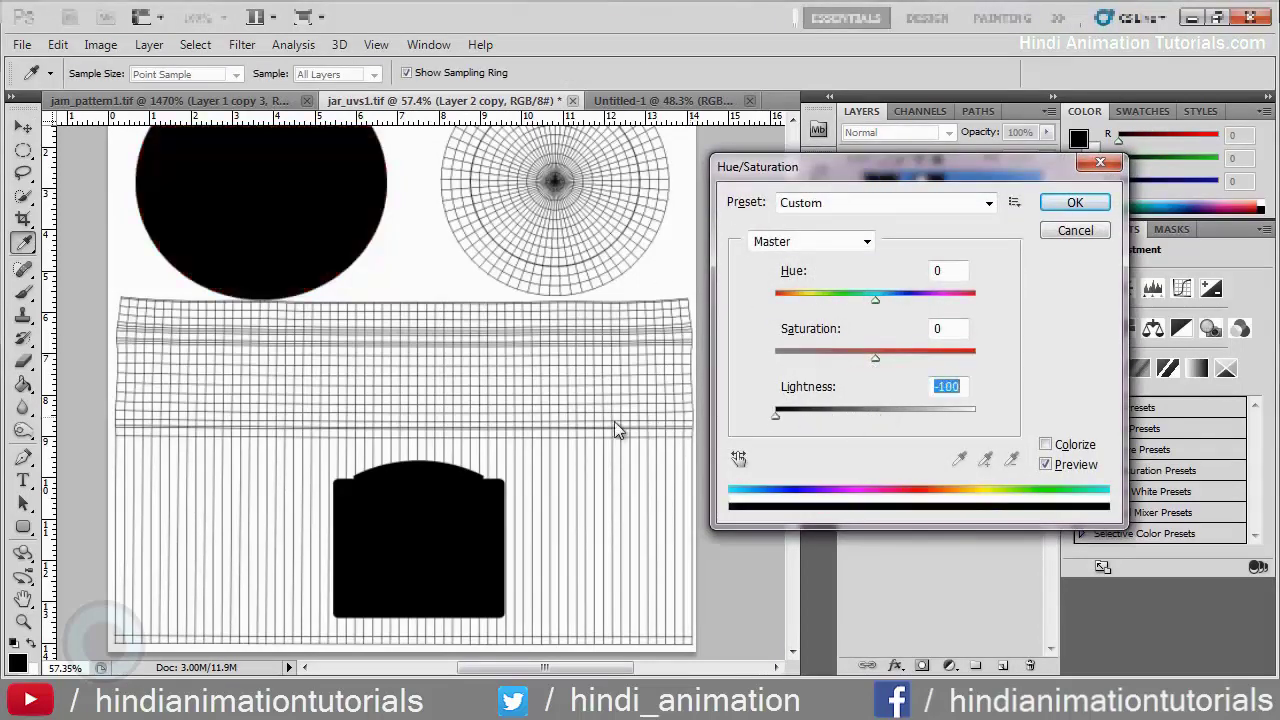
{"action": "left_click", "coordinate": [1072, 204]}
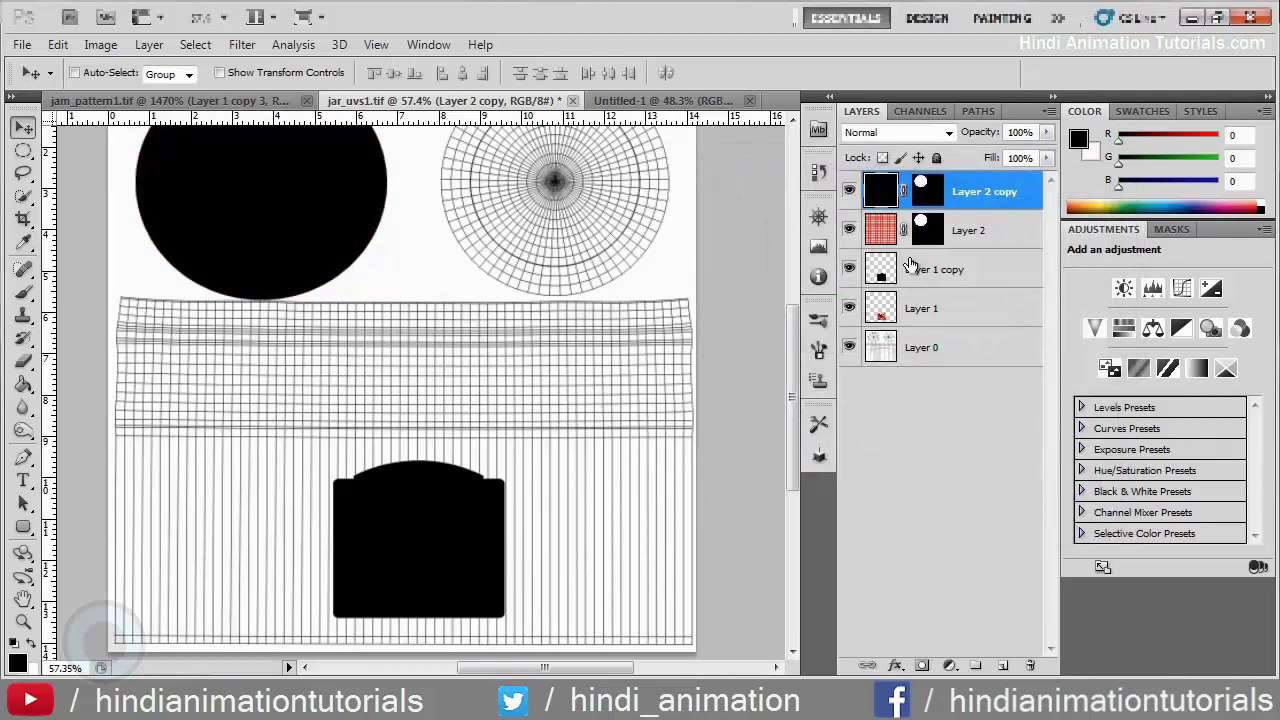
Step: Merge Layer 2 copy and Layer 1 copy into a single layer holding both black silhouettes
{"action": "left_click", "coordinate": [880, 192], "text": "ctrl"}
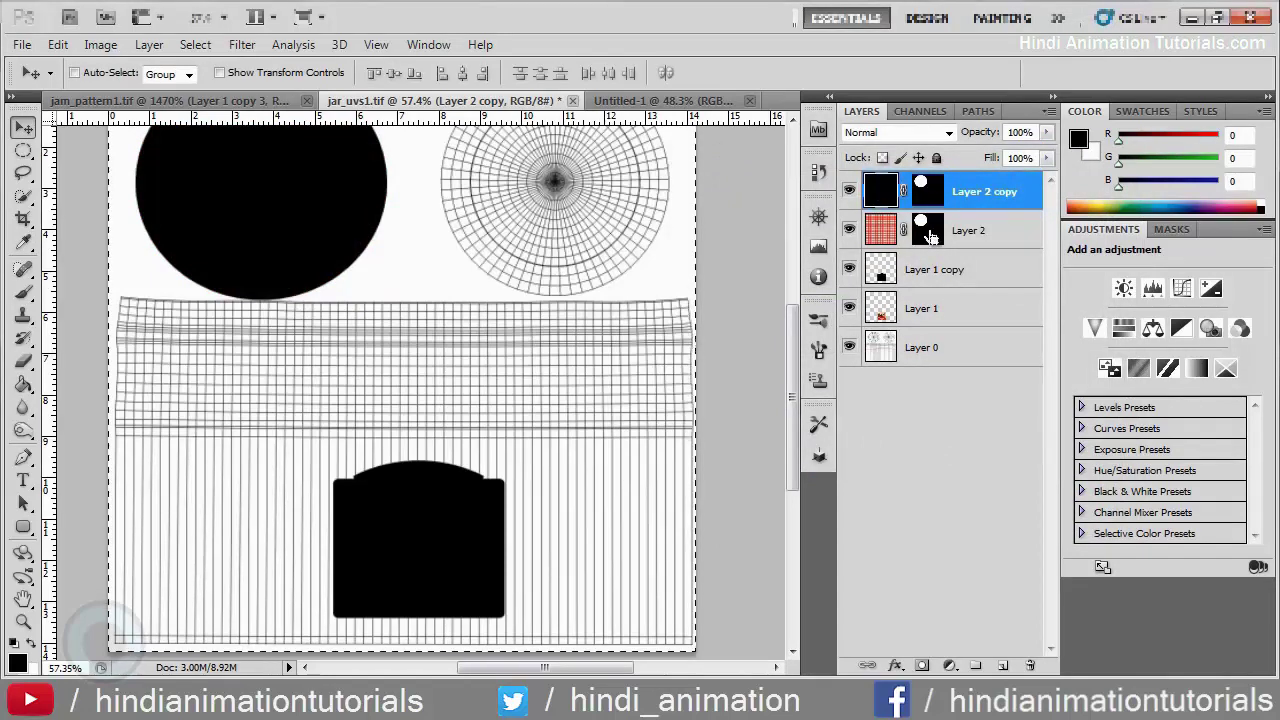
{"action": "right_click", "coordinate": [972, 193]}
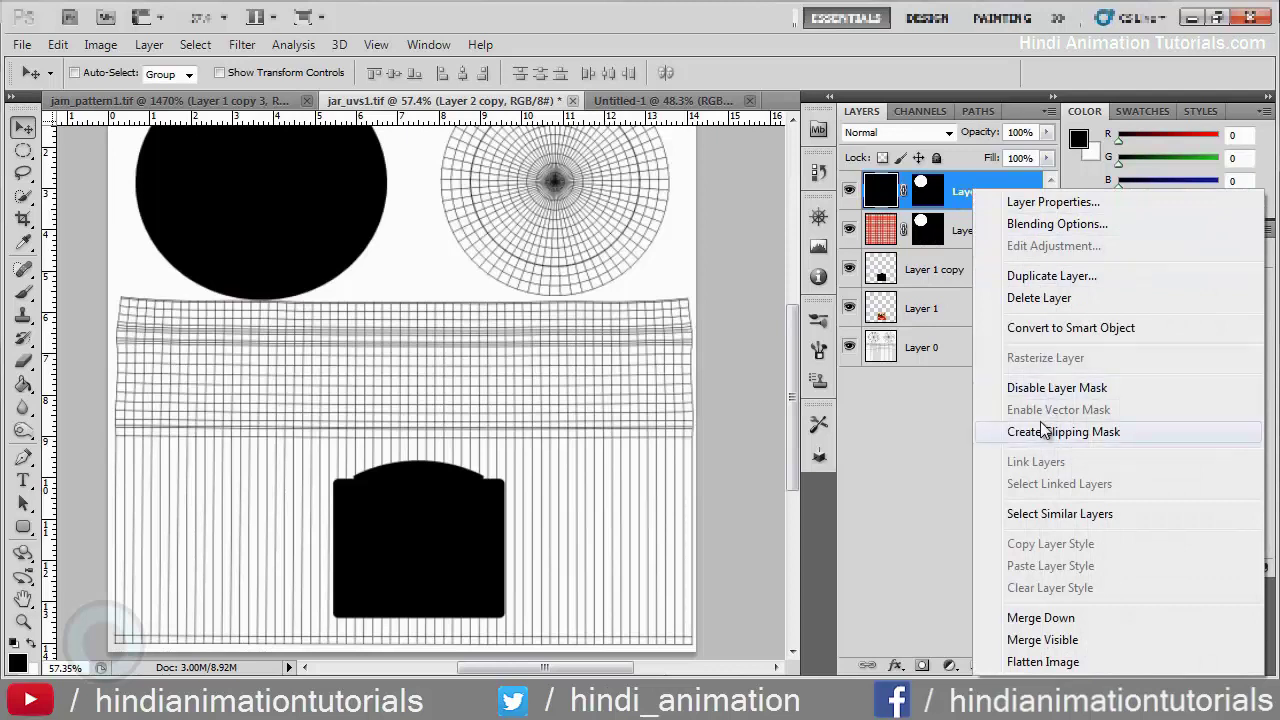
{"action": "left_click", "coordinate": [960, 200]}
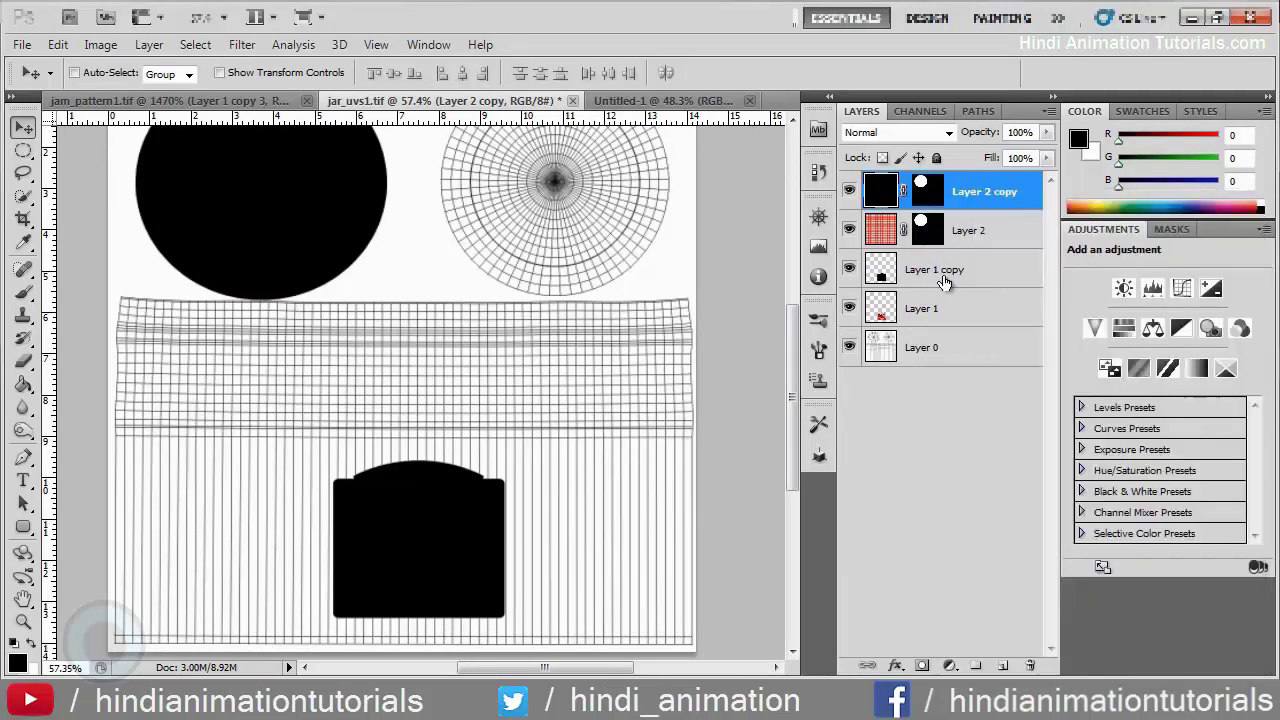
{"action": "left_click", "coordinate": [948, 272], "text": "ctrl"}
{"action": "right_click", "coordinate": [953, 280]}
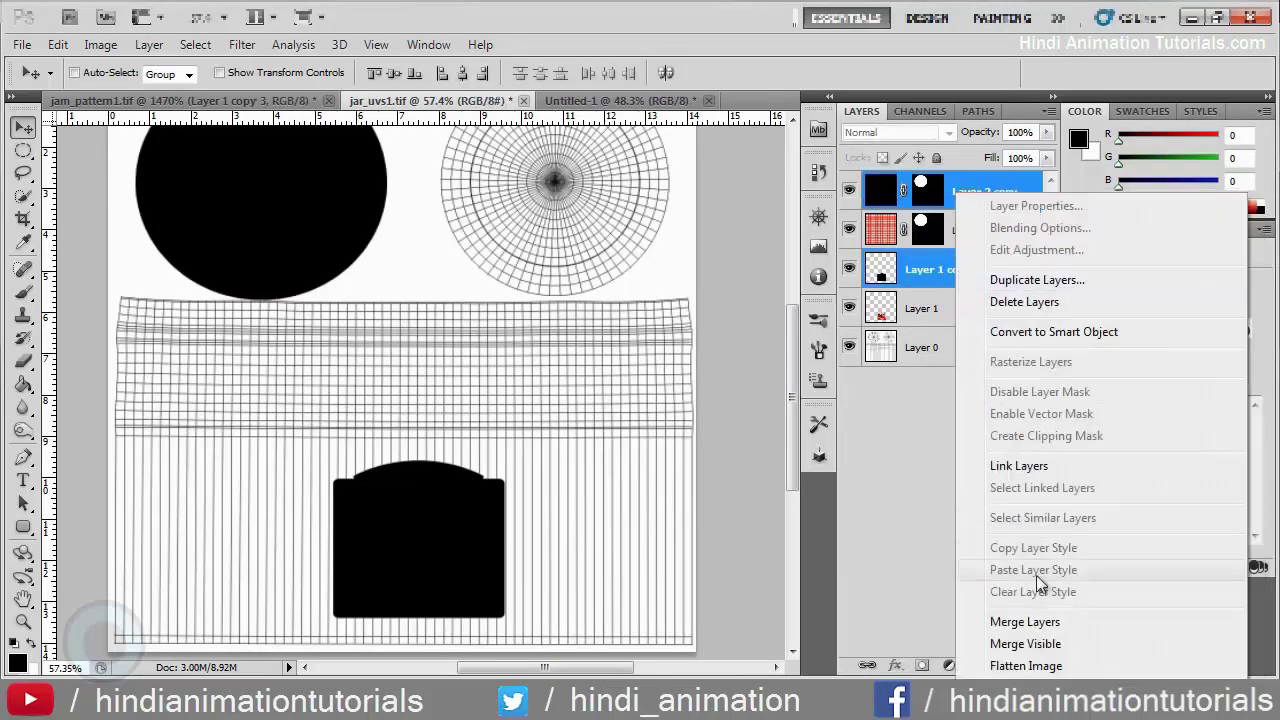
{"action": "left_click", "coordinate": [917, 297]}
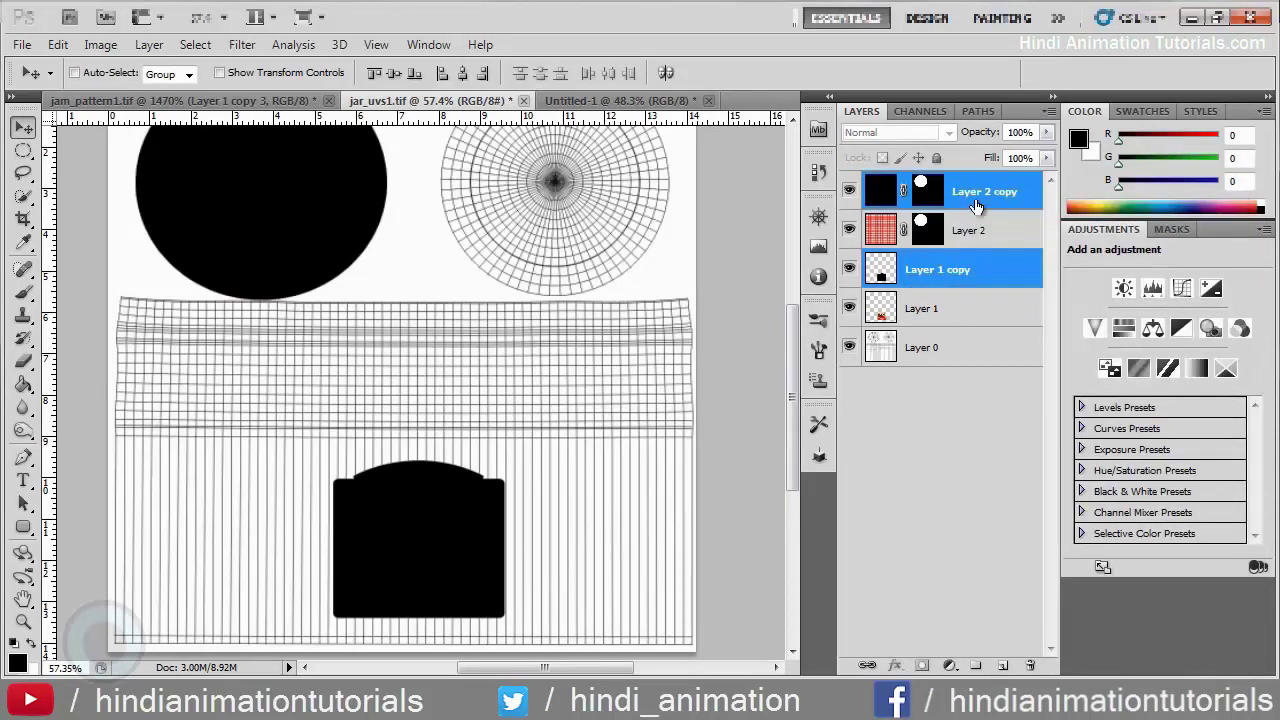
{"action": "left_click", "coordinate": [974, 202], "text": "ctrl"}
{"action": "left_click", "coordinate": [974, 192], "text": "ctrl"}
{"action": "right_click", "coordinate": [988, 276]}
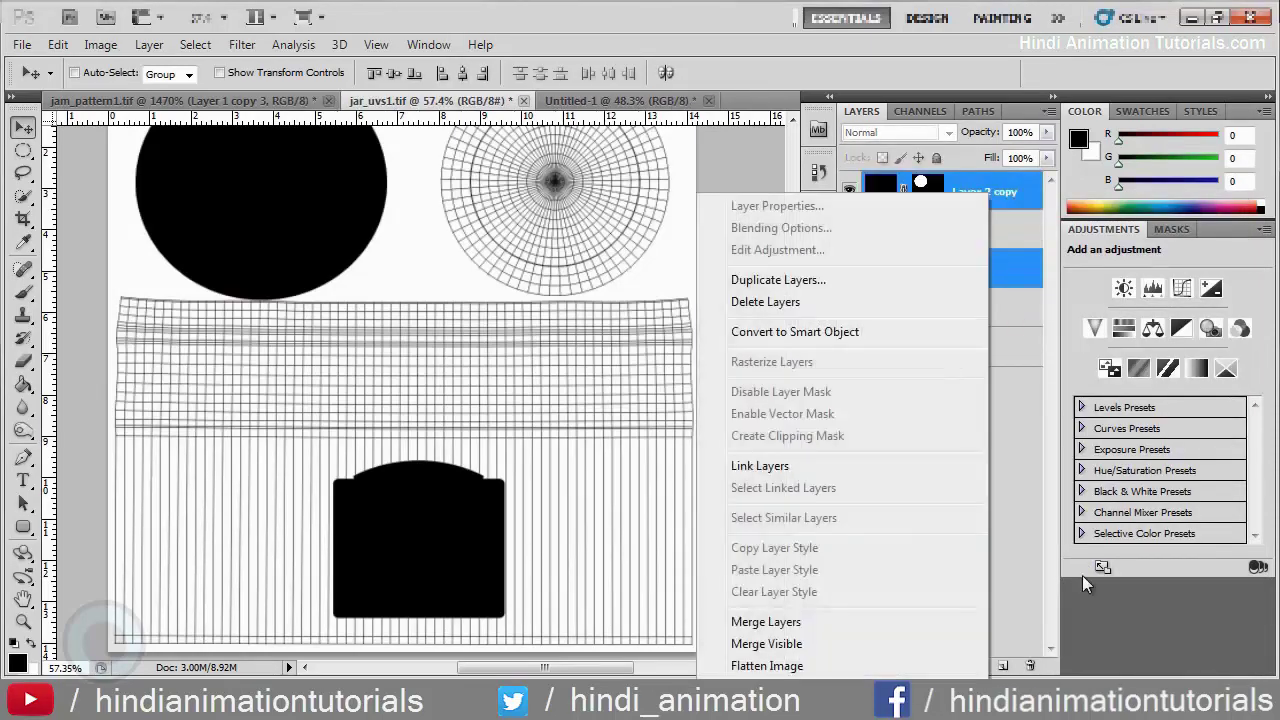
{"action": "left_click", "coordinate": [811, 623]}
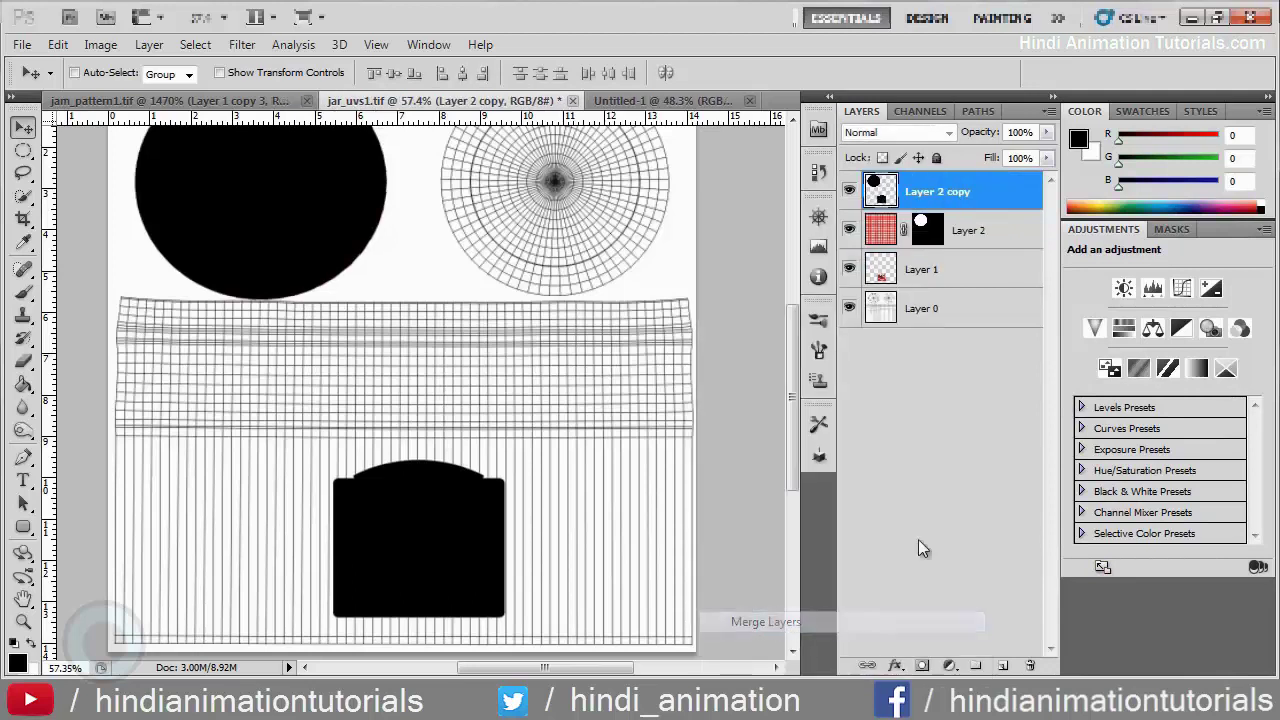
Step: Load the merged silhouettes as a selection and add a new alpha channel to the document
{"action": "left_click", "coordinate": [875, 194], "text": "ctrl"}
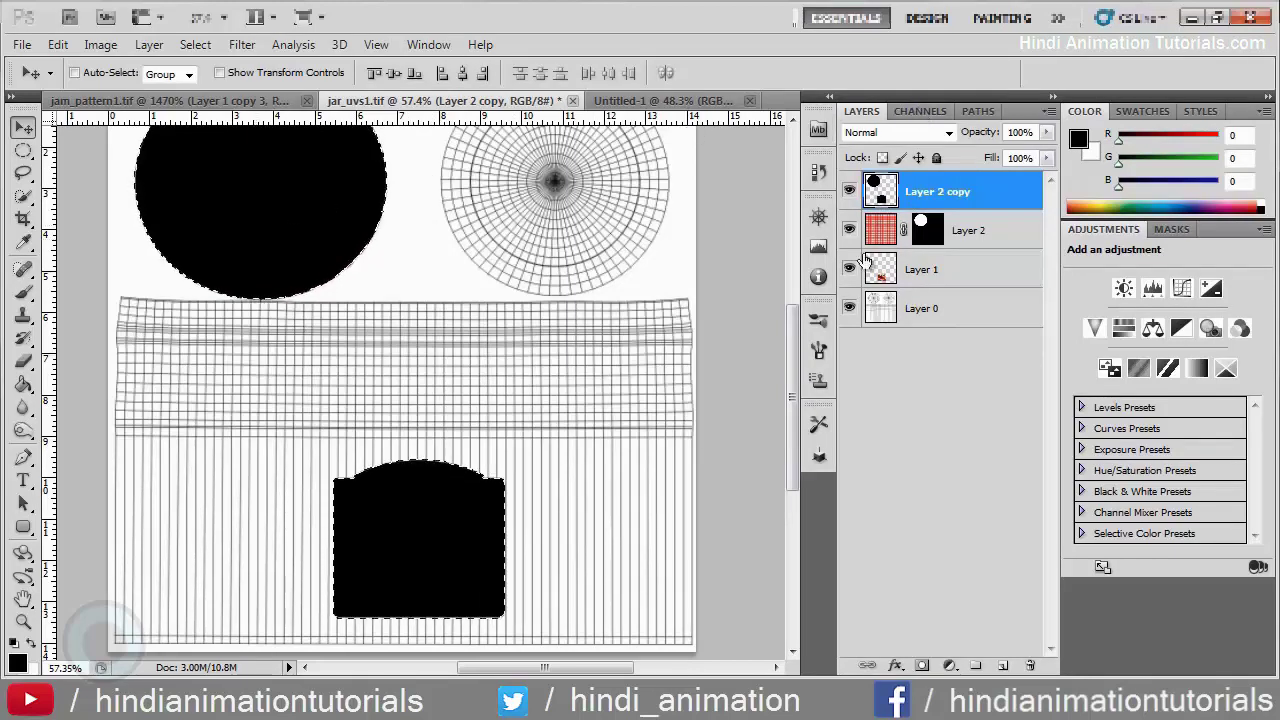
{"action": "left_click", "coordinate": [918, 112]}
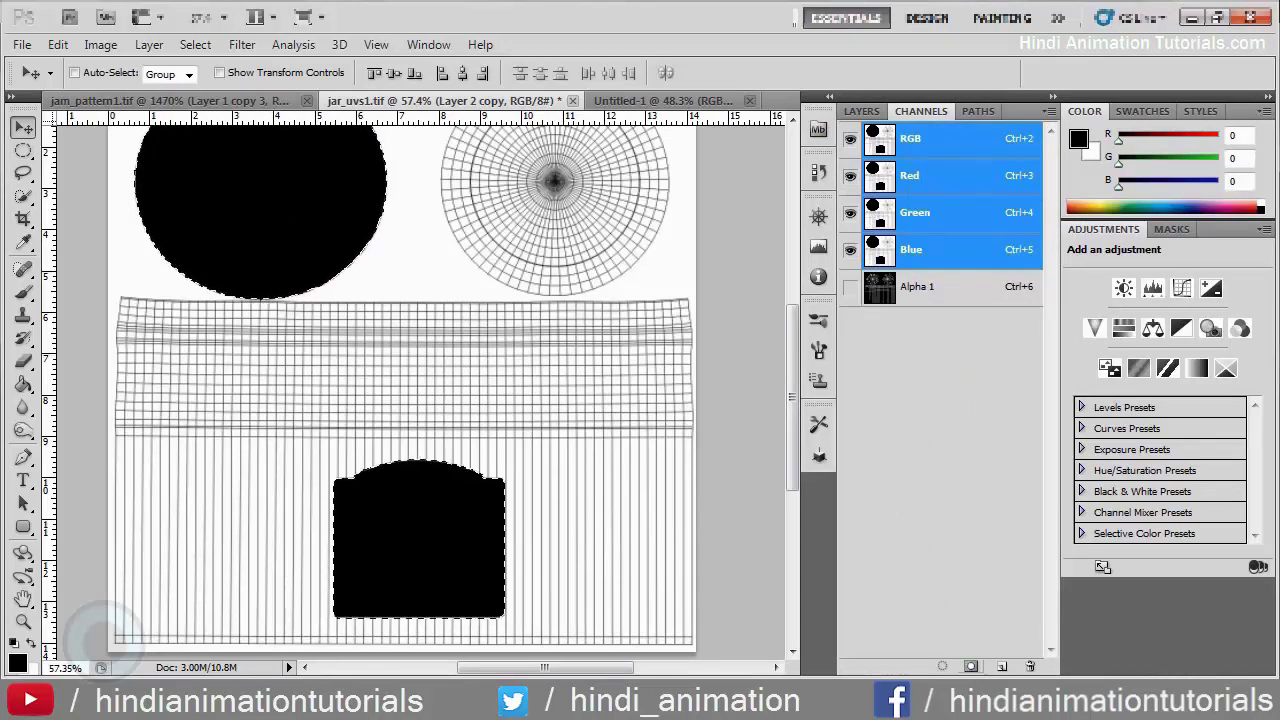
{"action": "left_click", "coordinate": [1001, 667]}
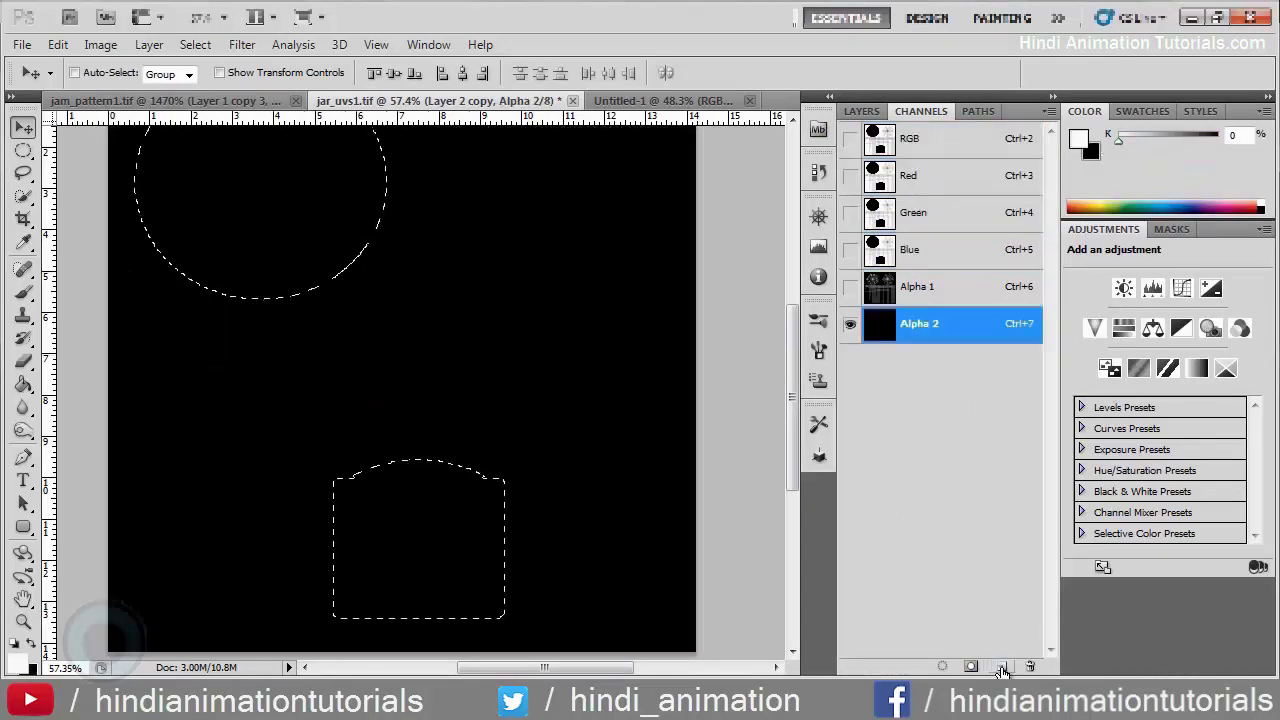
Step: Fill the selected circle and label shapes with white in the Alpha 2 channel
{"action": "left_click_drag", "start_coordinate": [910, 288], "coordinate": [950, 480]}
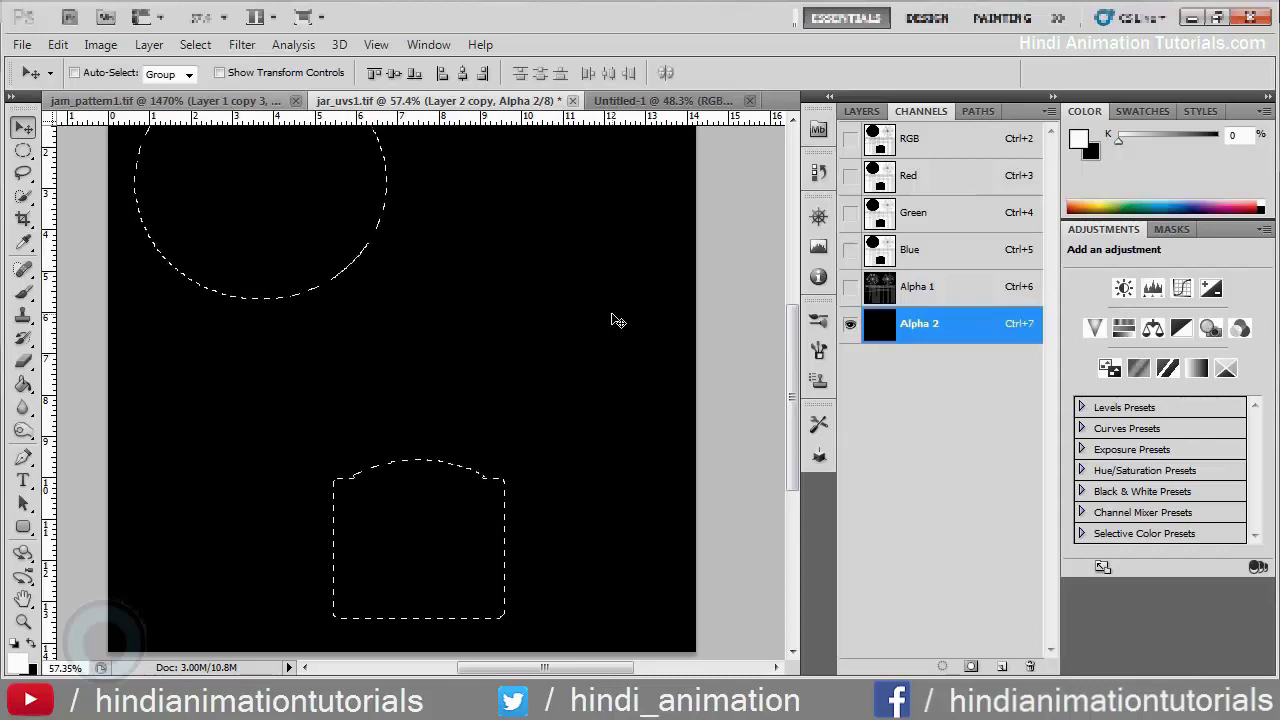
{"action": "left_click_drag", "start_coordinate": [583, 449], "coordinate": [615, 418]}
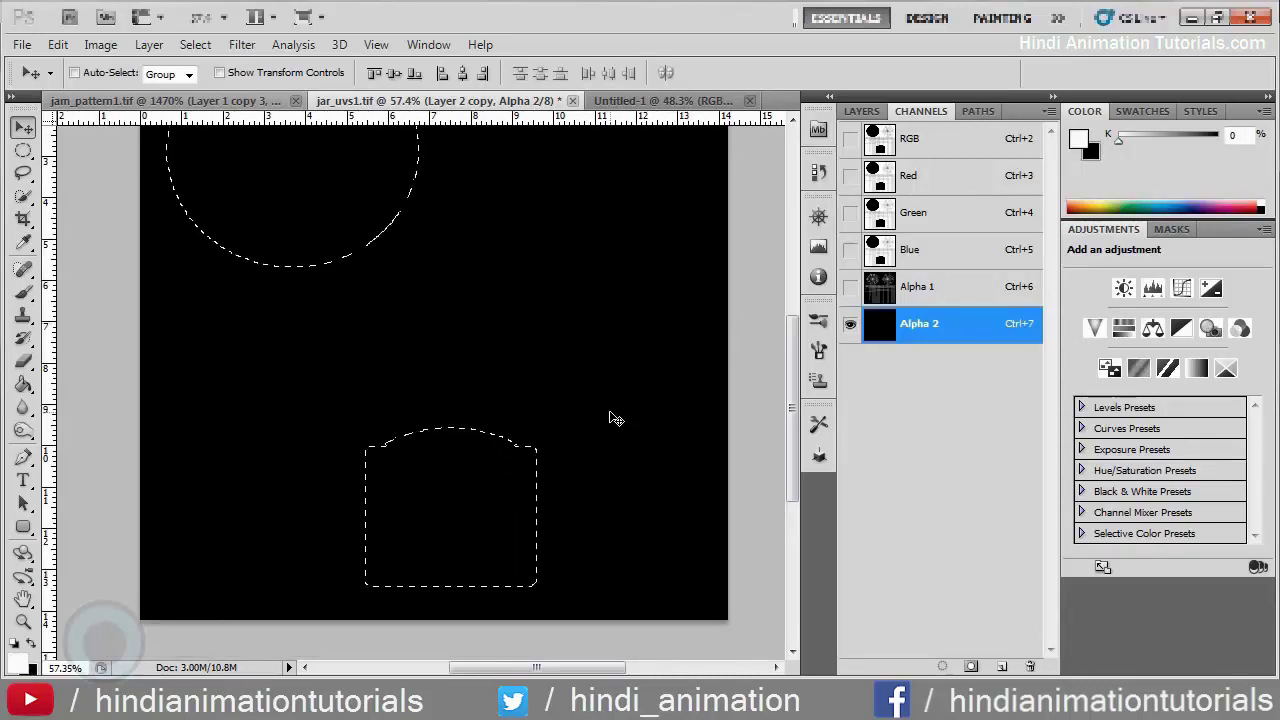
{"action": "key", "text": "alt"}
{"action": "key", "text": "alt+BackSpace"}
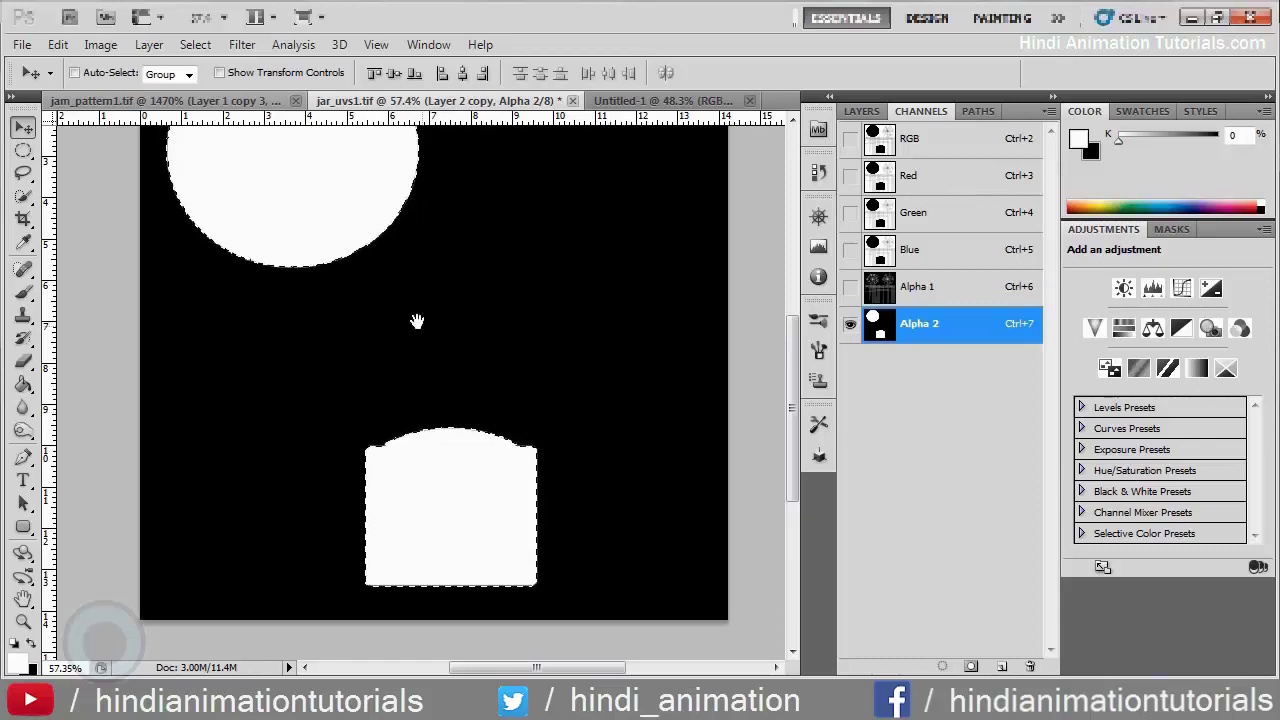
Step: Invert the selection, fill the area around the white shapes with dark grey 3a3a3a, and deselect
{"action": "left_click_drag", "start_coordinate": [417, 317], "coordinate": [437, 341]}
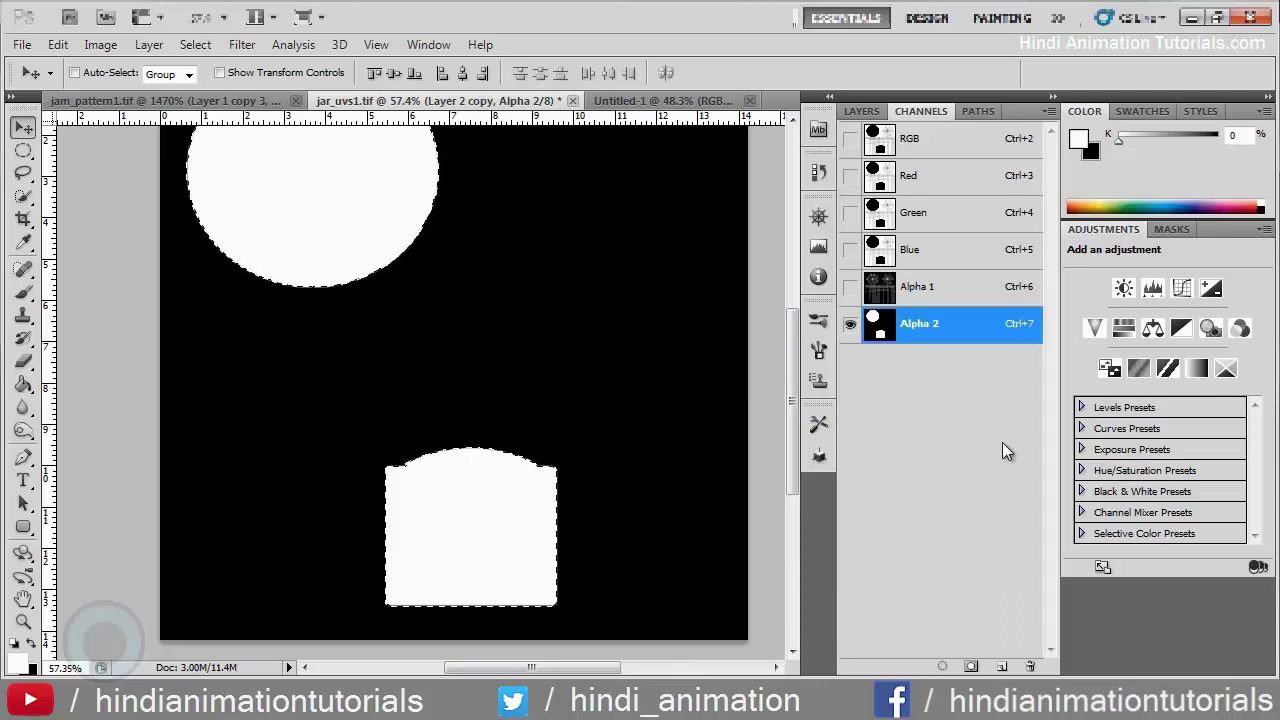
{"action": "key", "text": "ctrl+shift+i"}
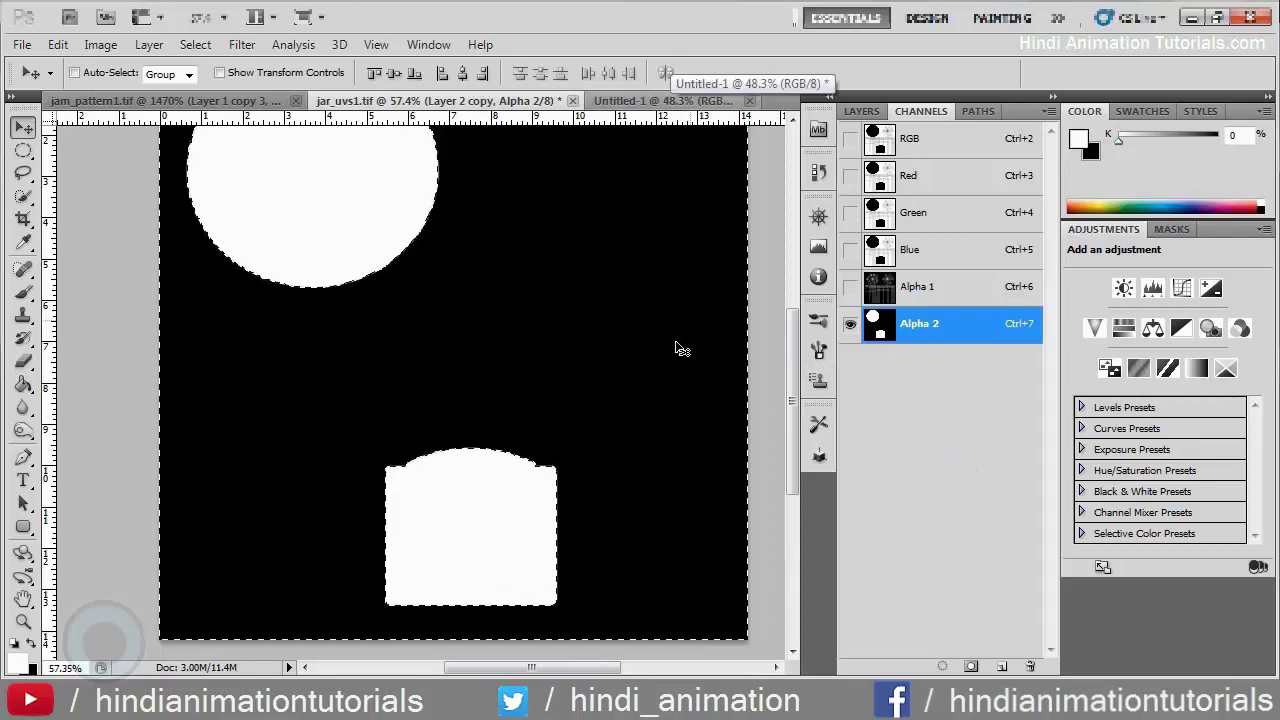
{"action": "left_click", "coordinate": [20, 664]}
{"action": "mouse_move", "coordinate": [600, 412]}
{"action": "left_mouse_down"}
{"action": "mouse_move", "coordinate": [480, 462]}
{"action": "mouse_move", "coordinate": [480, 483]}
{"action": "mouse_move", "coordinate": [462, 456]}
{"action": "mouse_move", "coordinate": [522, 454]}
{"action": "left_mouse_up"}
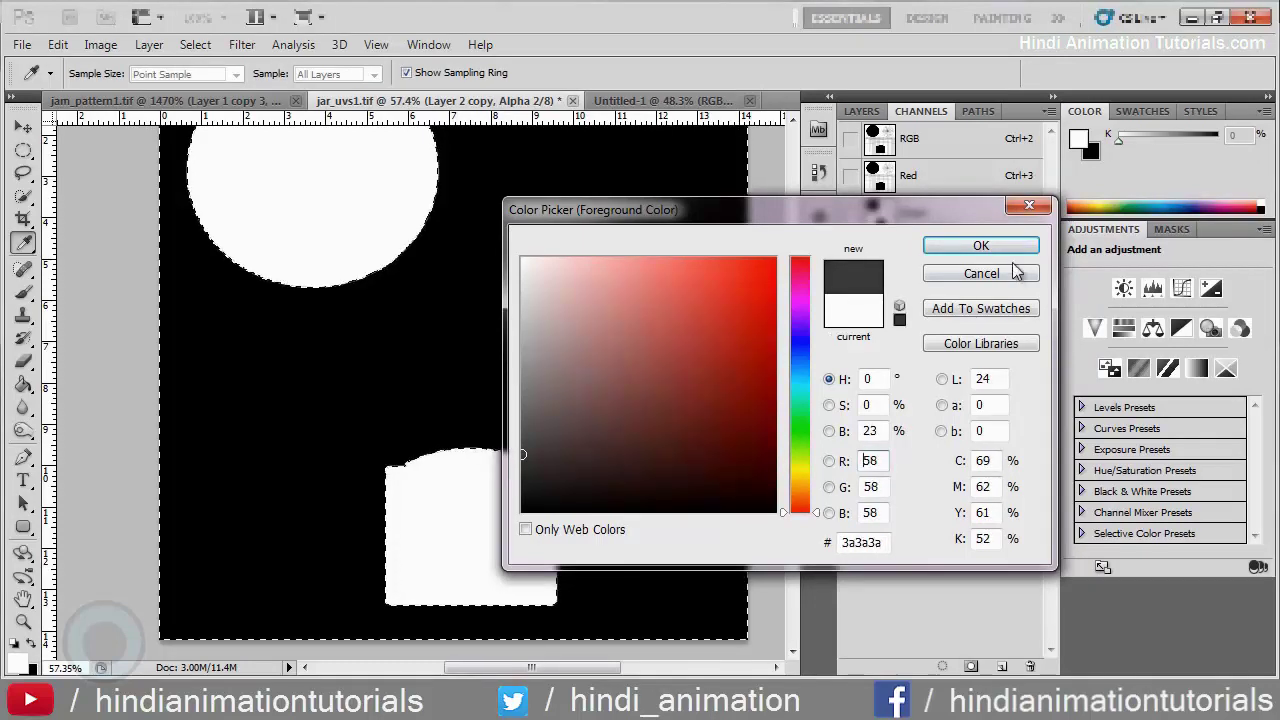
{"action": "left_click", "coordinate": [981, 246]}
{"action": "key", "text": "v"}
{"action": "key", "text": "alt+BackSpace"}
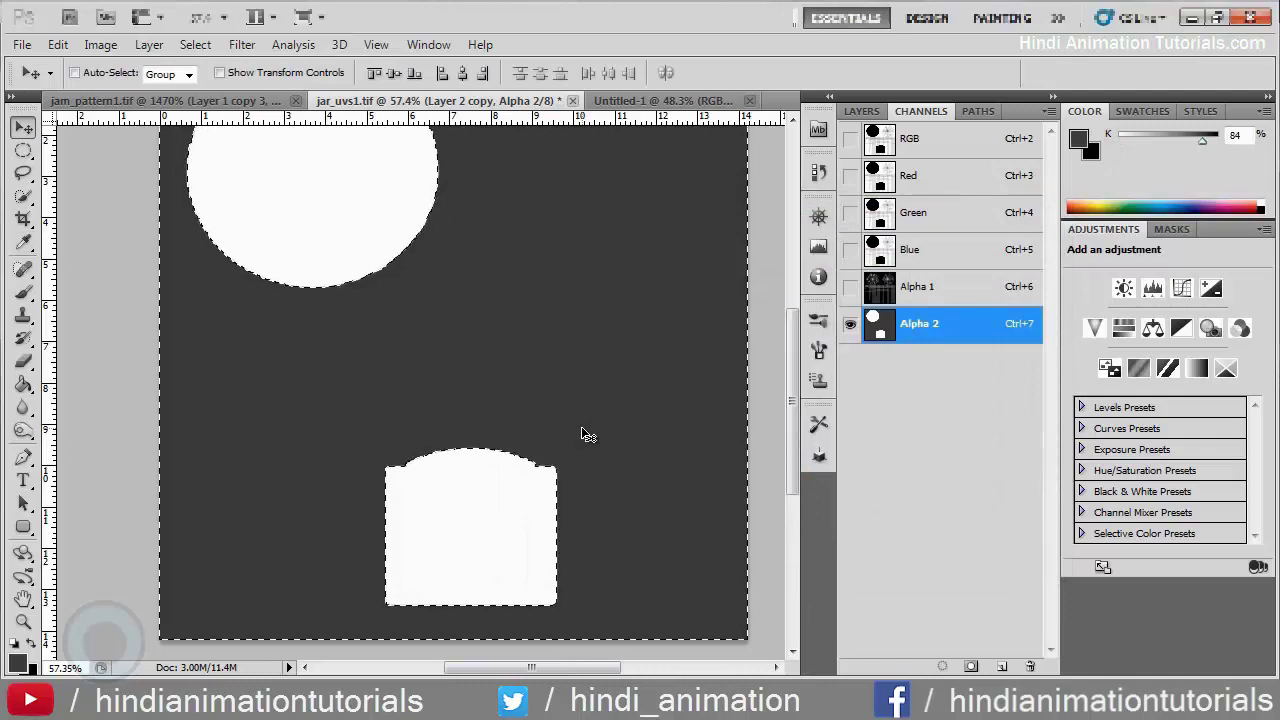
{"action": "key", "text": "ctrl+d"}
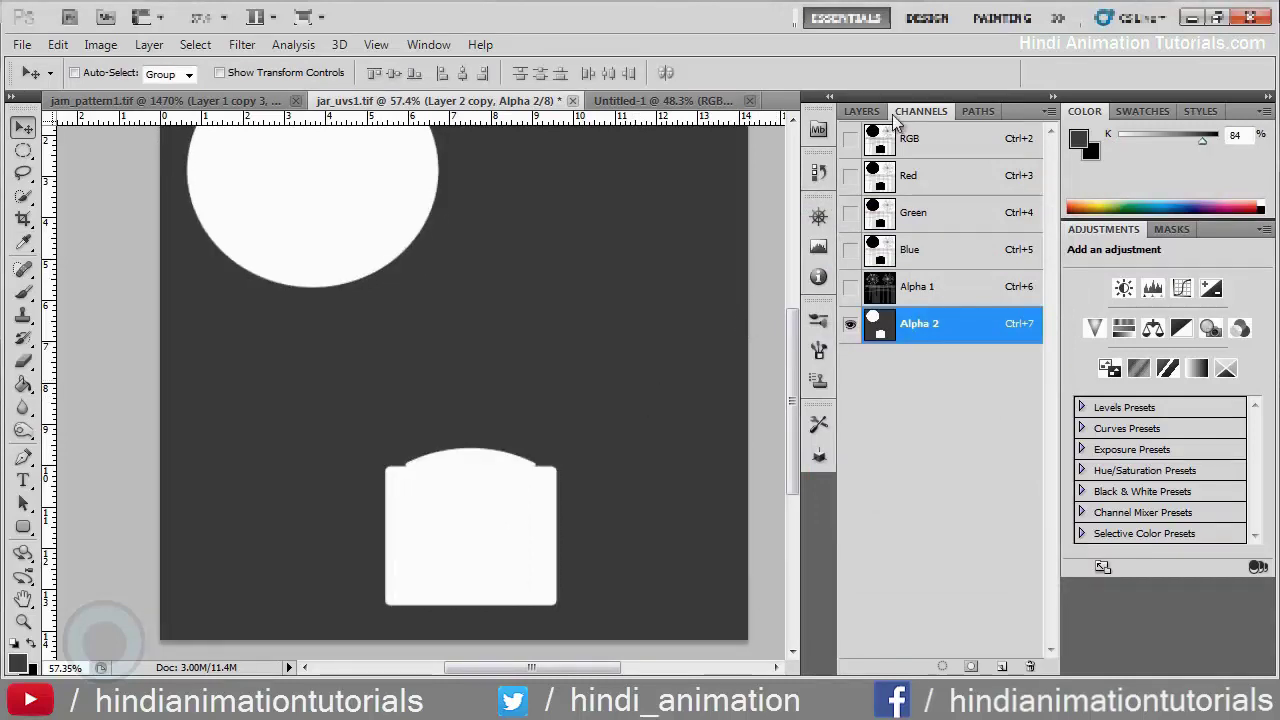
Step: Delete the Alpha 1 channel and turn on the visibility of the RGB composite channel
{"action": "left_click_drag", "start_coordinate": [930, 290], "coordinate": [1030, 666]}
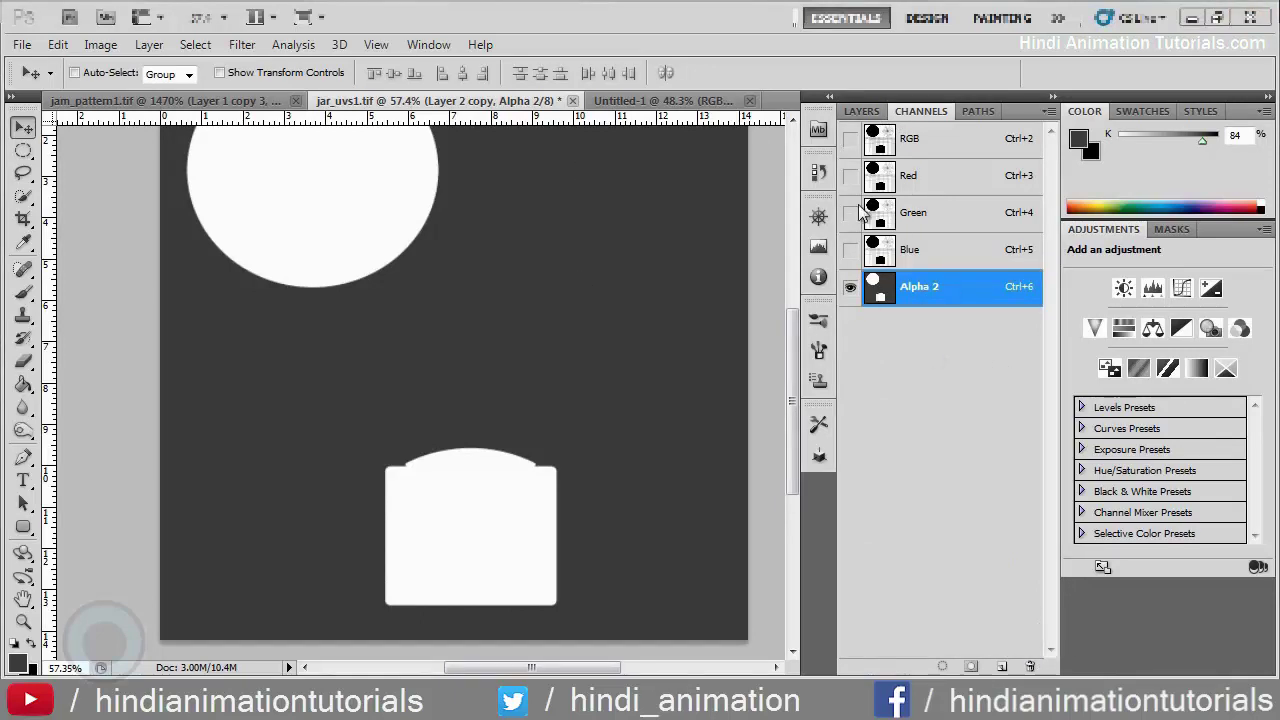
{"action": "left_click", "coordinate": [850, 138]}
Step: Hide the black Layer 2 copy and select Layer 0 to return to editing the layers
{"action": "left_click", "coordinate": [861, 111]}
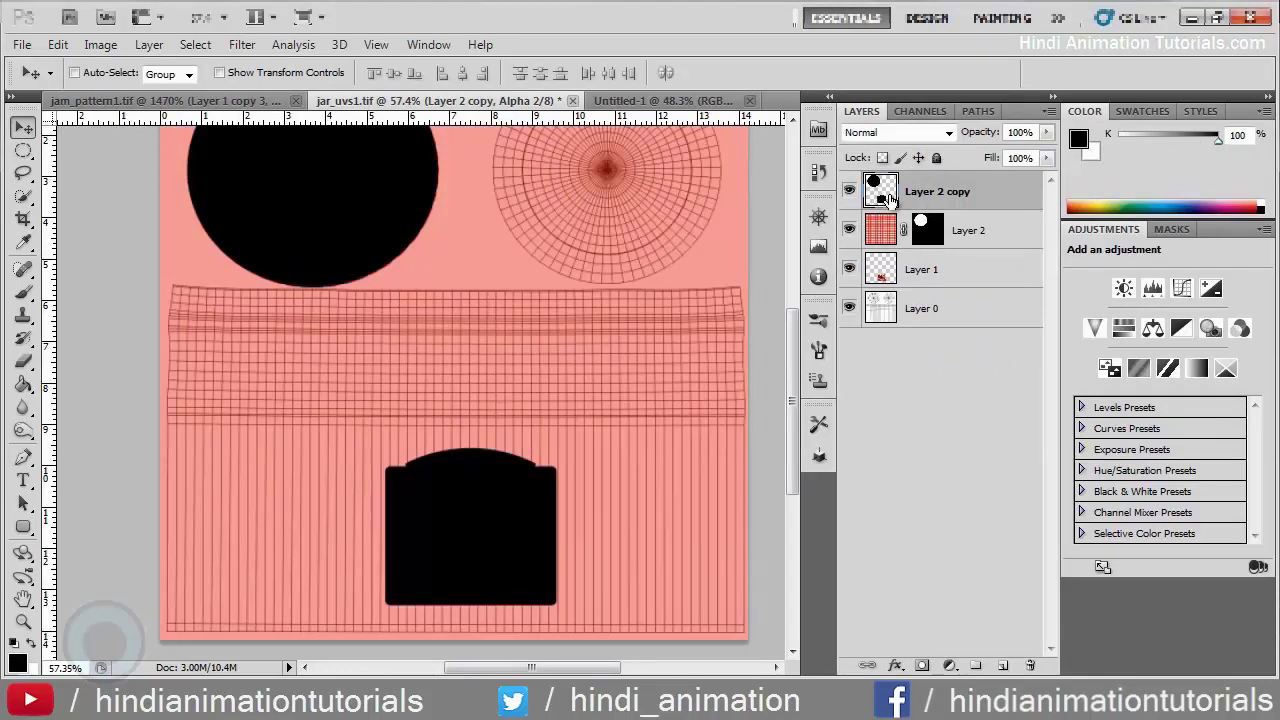
{"action": "left_click", "coordinate": [849, 191]}
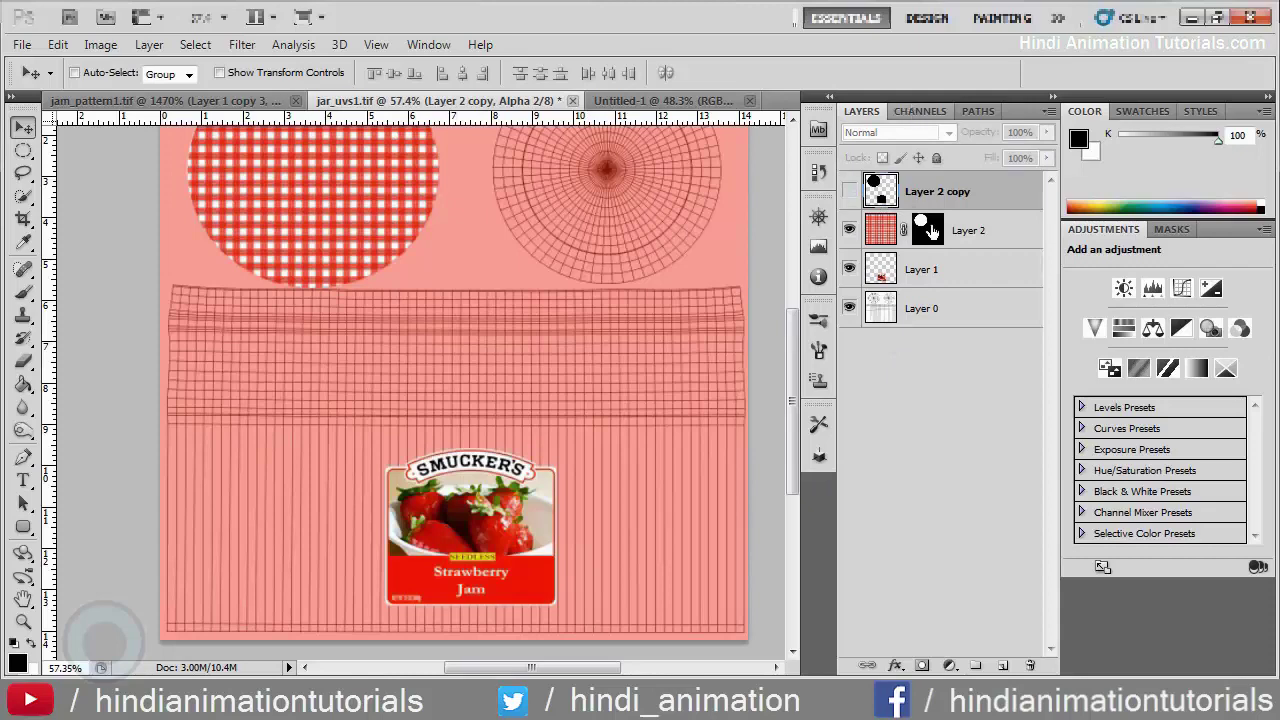
{"action": "left_click", "coordinate": [945, 272]}
{"action": "left_click", "coordinate": [925, 308]}
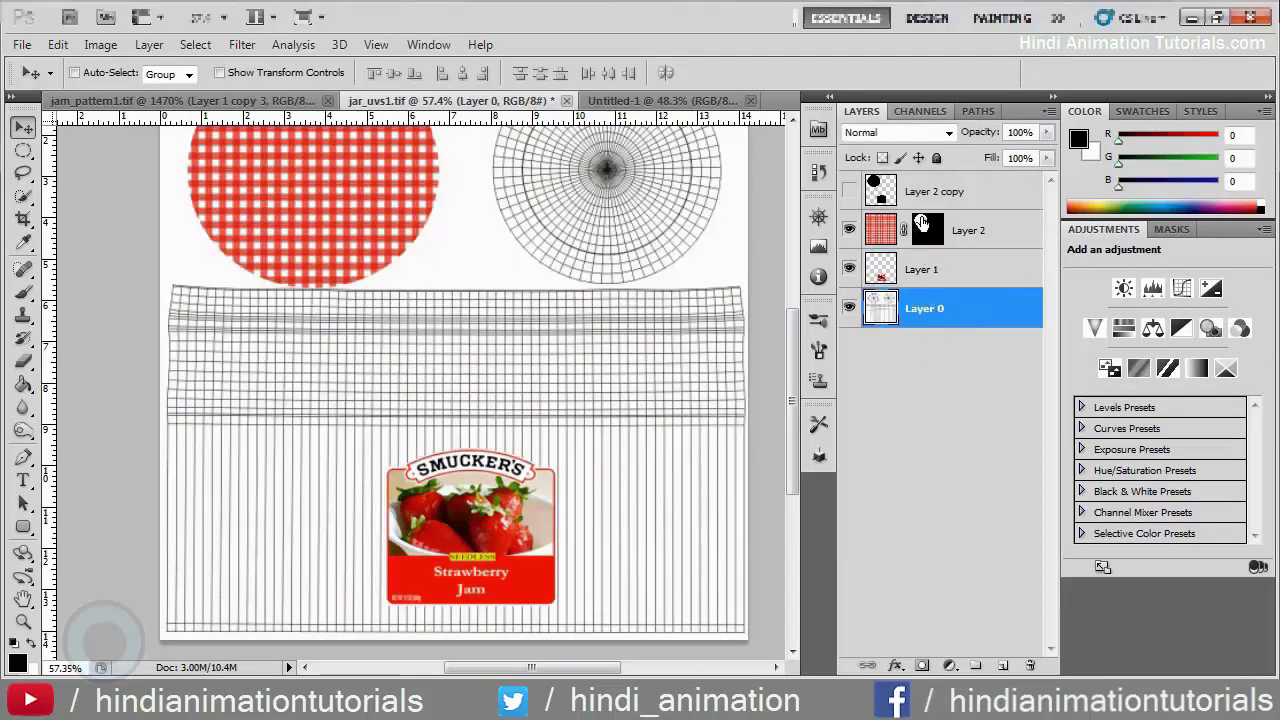
Step: Delete the Layer 2 Mask channel, applying the mask to the gingham circle's layer
{"action": "left_click", "coordinate": [968, 240]}
{"action": "left_click", "coordinate": [920, 111]}
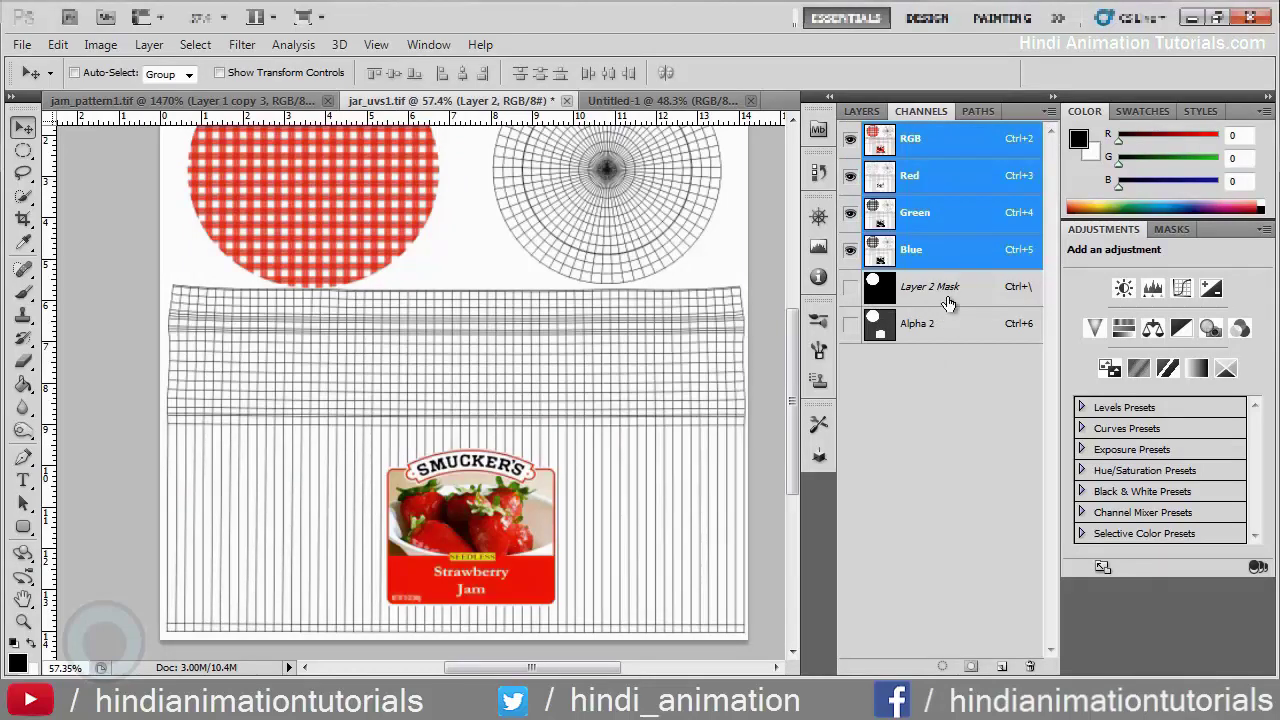
{"action": "left_click_drag", "start_coordinate": [950, 306], "coordinate": [1030, 666]}
{"action": "left_click", "coordinate": [602, 271]}
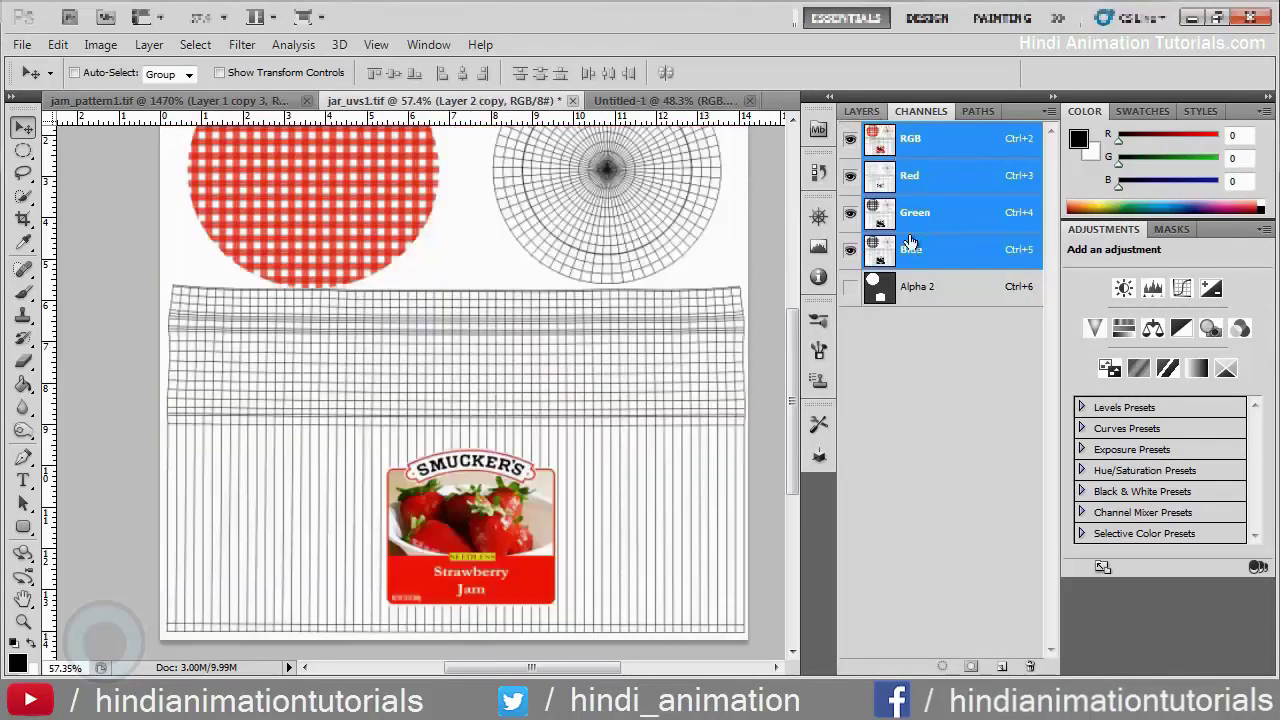
Step: Select the Alpha 2 channel and show it together with the RGB composite to examine the mask over the artwork
{"action": "left_click", "coordinate": [862, 111]}
{"action": "left_click", "coordinate": [918, 111]}
{"action": "left_click", "coordinate": [862, 111]}
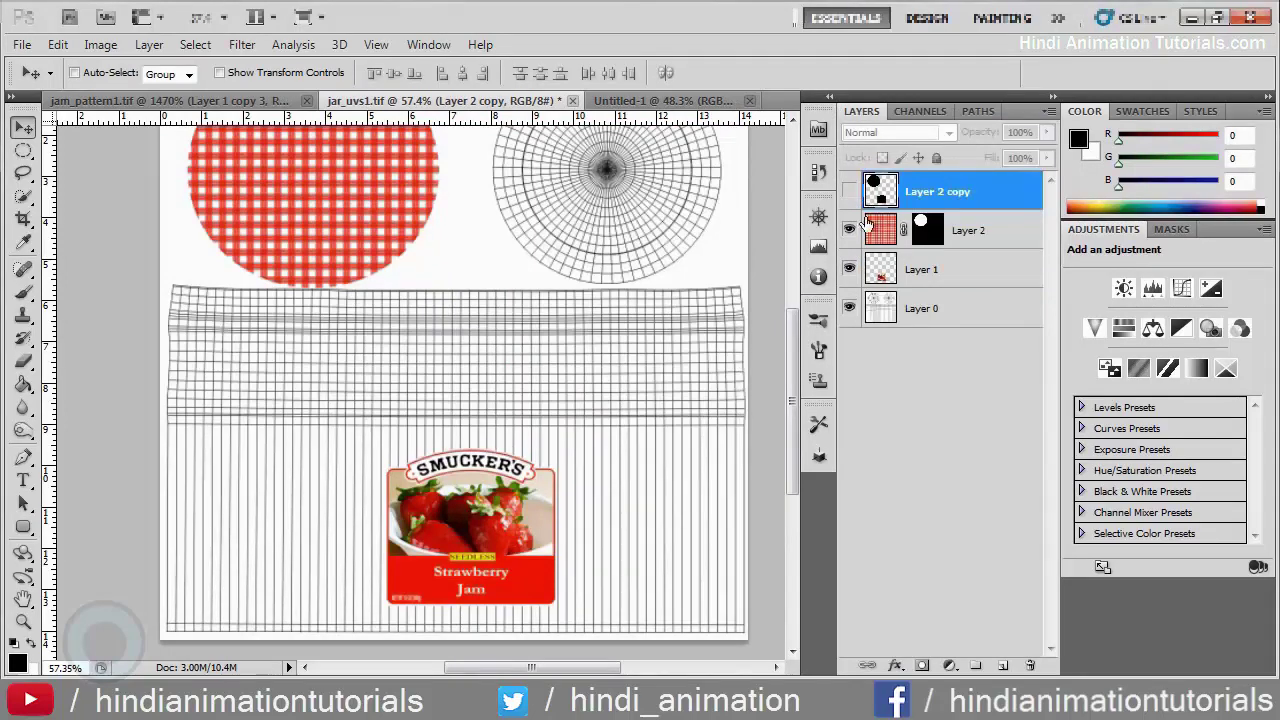
{"action": "left_click", "coordinate": [920, 111]}
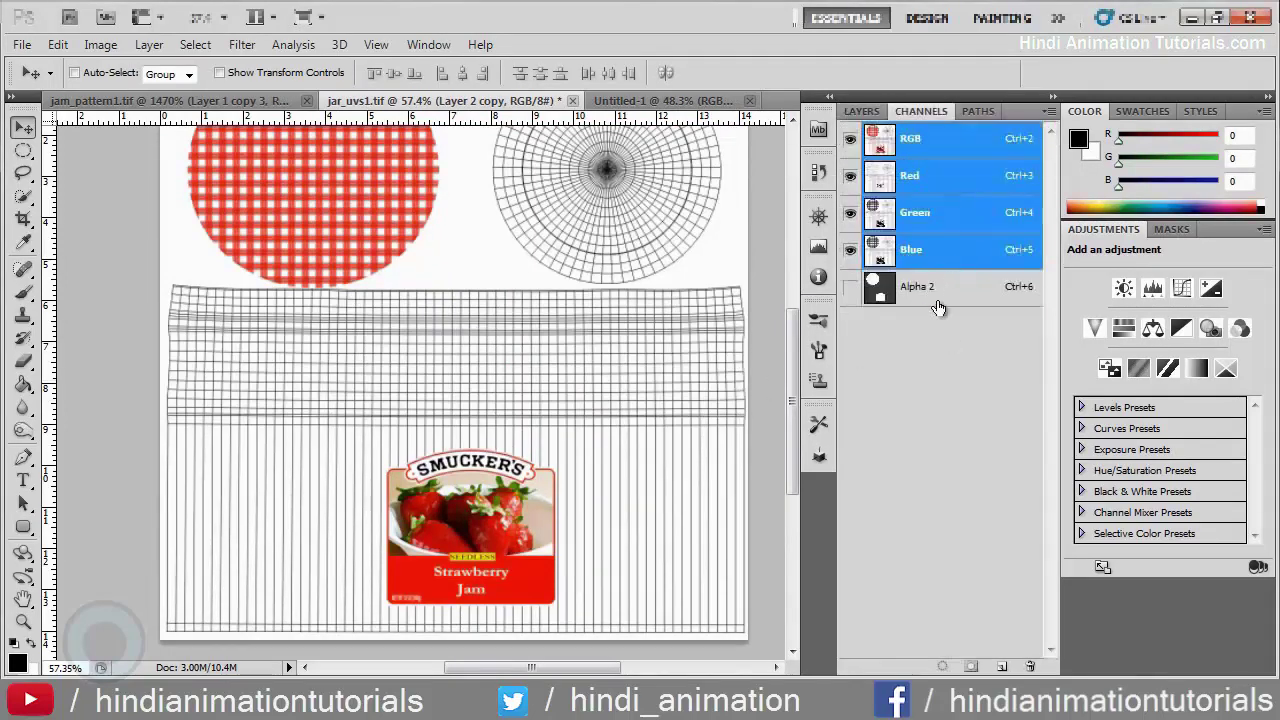
{"action": "left_click", "coordinate": [935, 290]}
{"action": "left_click", "coordinate": [851, 139]}
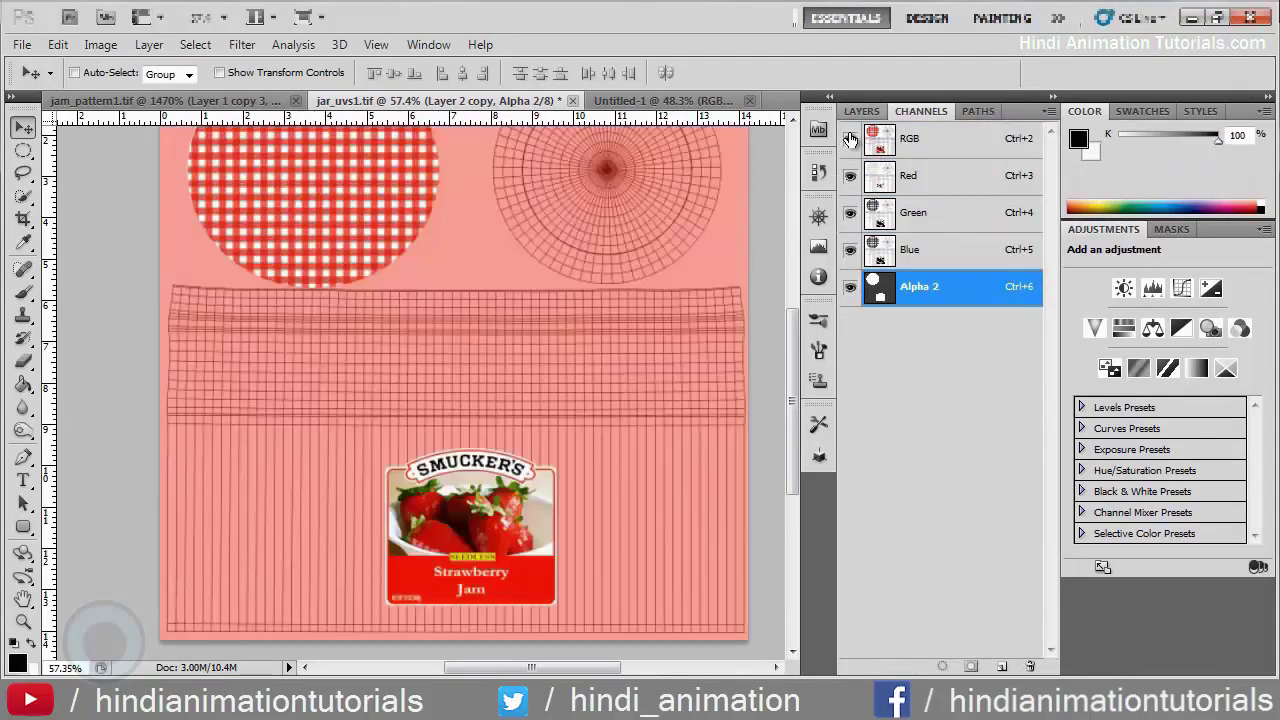
{"action": "left_click", "coordinate": [862, 111]}
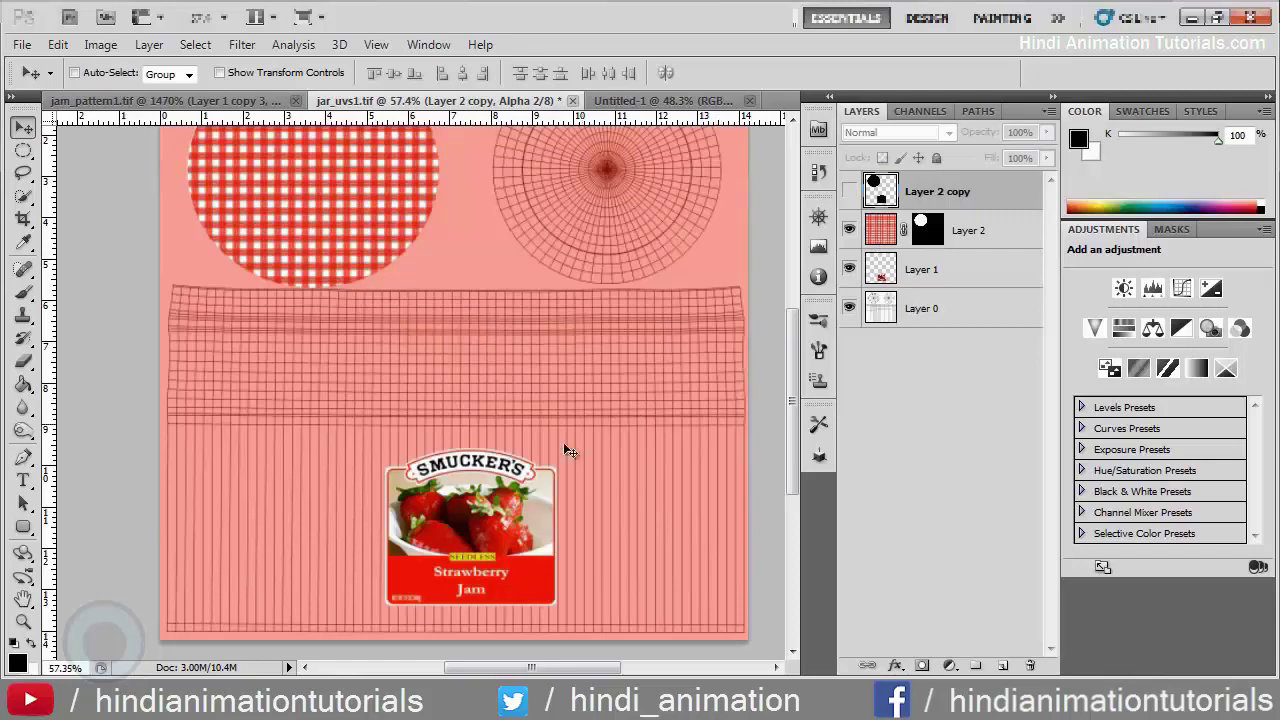
Step: Toggle the visibility of Layer 0 with the UV wireframe to compare, and leave it hidden
{"action": "left_click", "coordinate": [850, 309]}
{"action": "left_click", "coordinate": [850, 309]}
{"action": "left_click", "coordinate": [850, 309]}
{"action": "left_click", "coordinate": [850, 309]}
{"action": "left_click", "coordinate": [850, 309]}
{"action": "left_click", "coordinate": [850, 309]}
{"action": "left_click", "coordinate": [850, 309]}
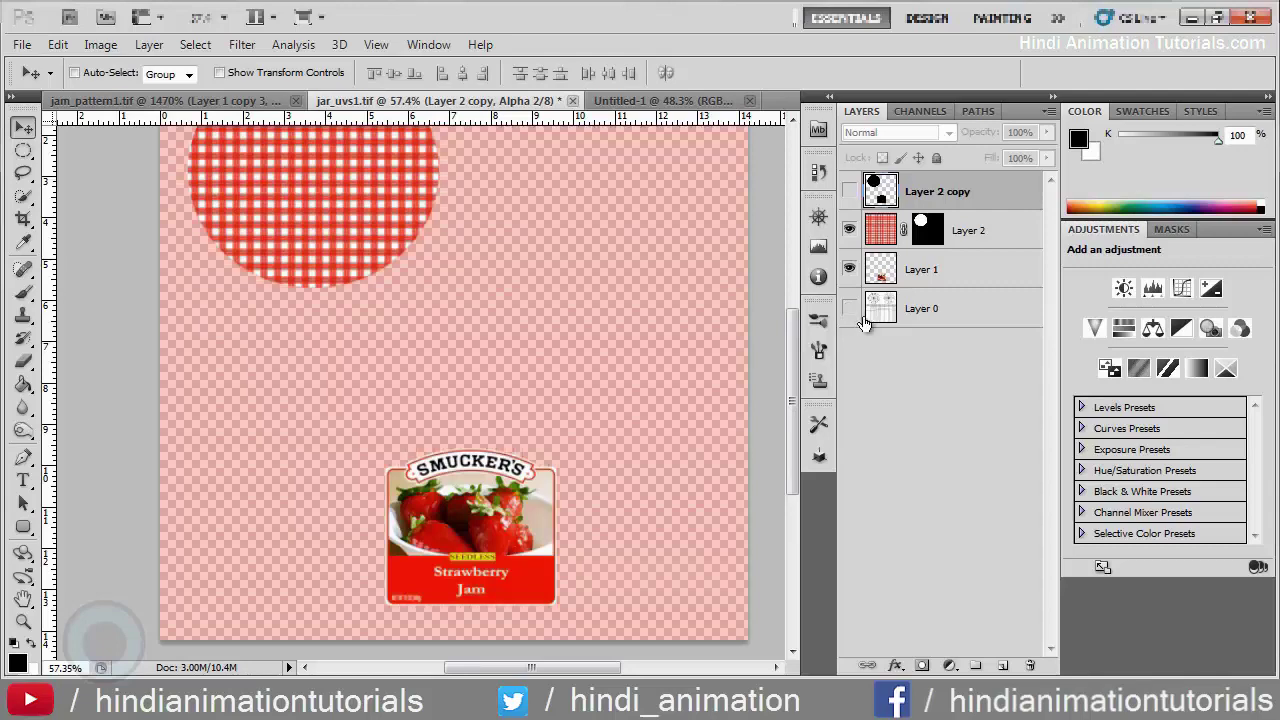
Step: Create a new layer, move it to the bottom of the layer stack and fill it with white
{"action": "key", "text": "ctrl+shift+n"}
{"action": "key", "text": "Return"}
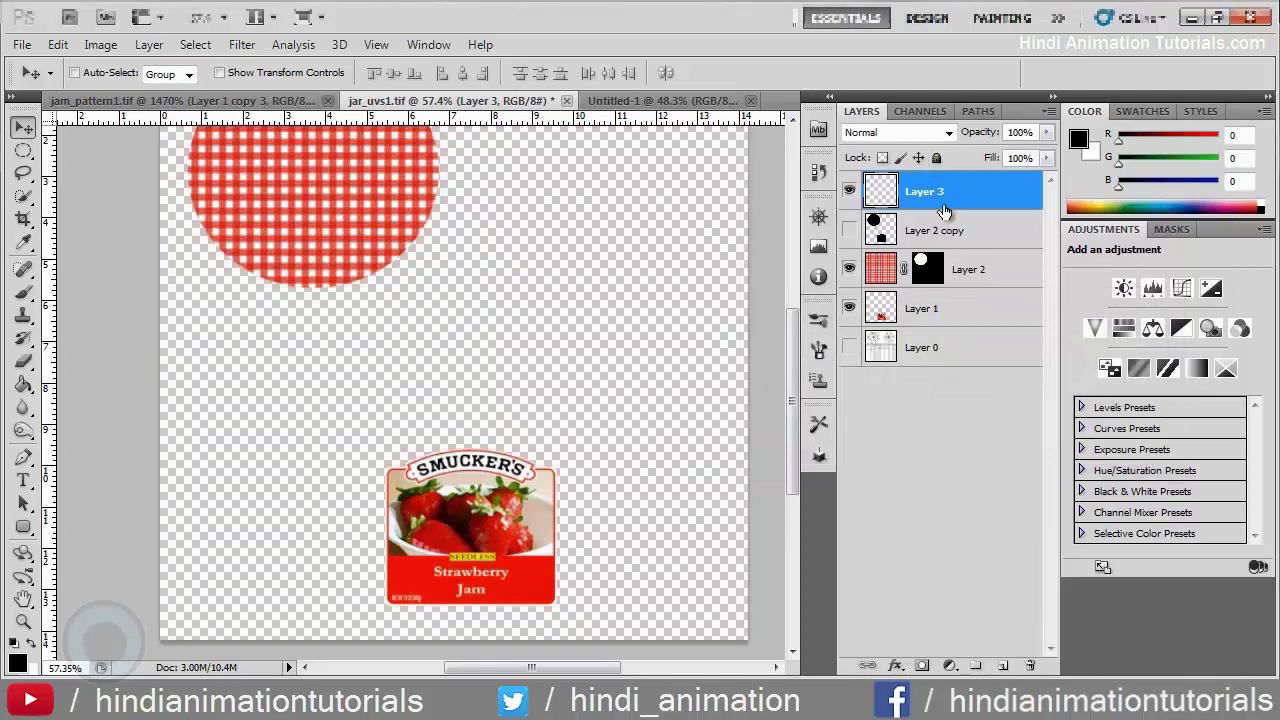
{"action": "left_click_drag", "start_coordinate": [944, 210], "coordinate": [940, 362]}
{"action": "key", "text": "x"}
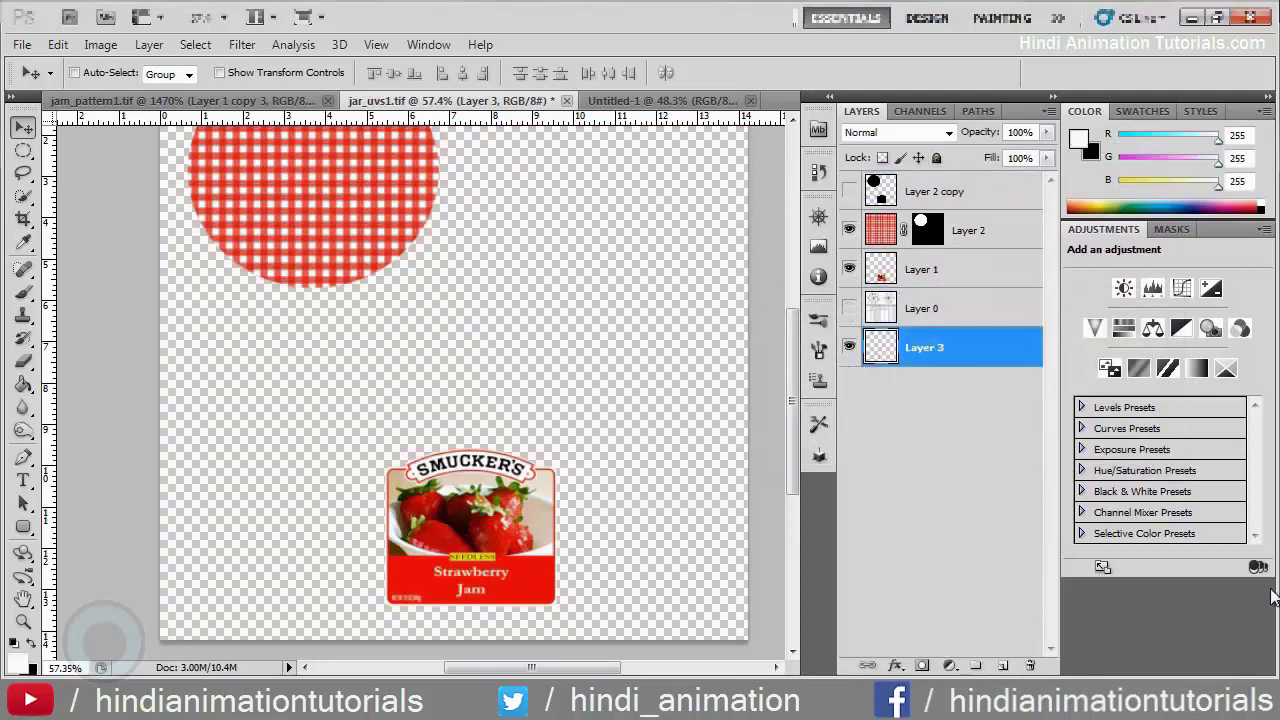
{"action": "key", "text": "alt+BackSpace"}
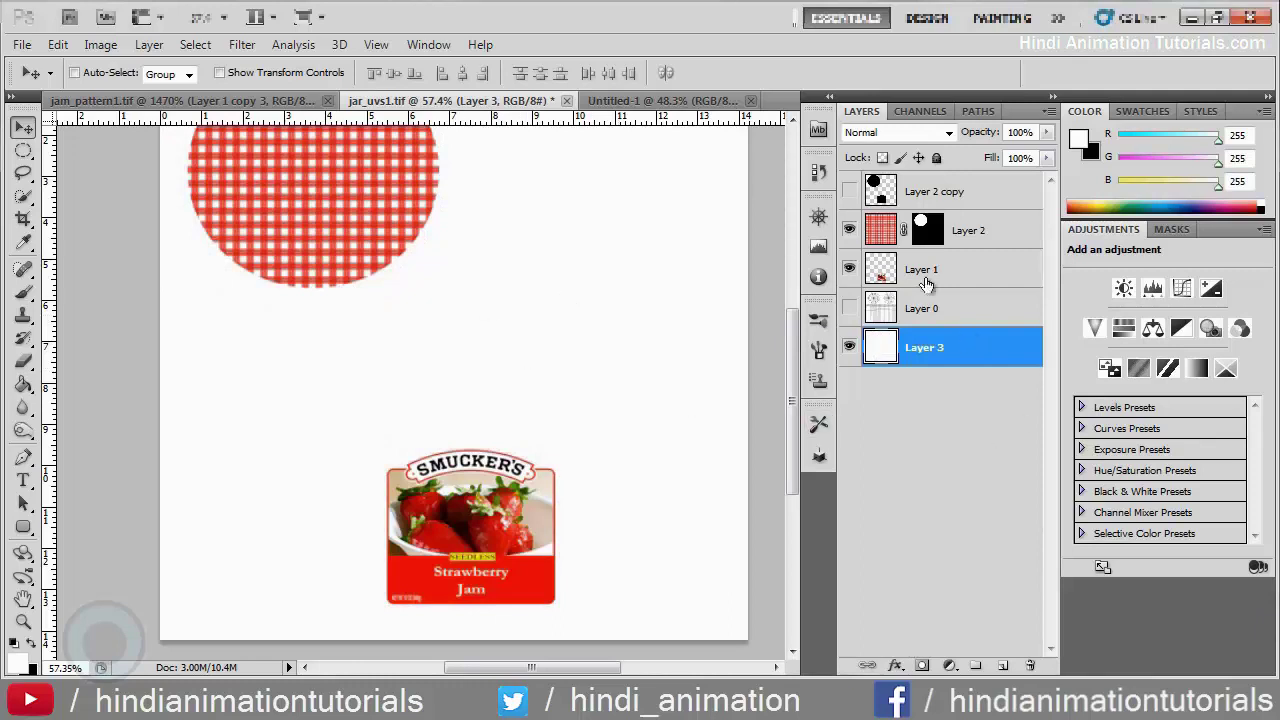
Step: Select Layer 1 with the jam label and turn on the visibility of the Alpha 2 channel over the RGB image
{"action": "left_click", "coordinate": [921, 111]}
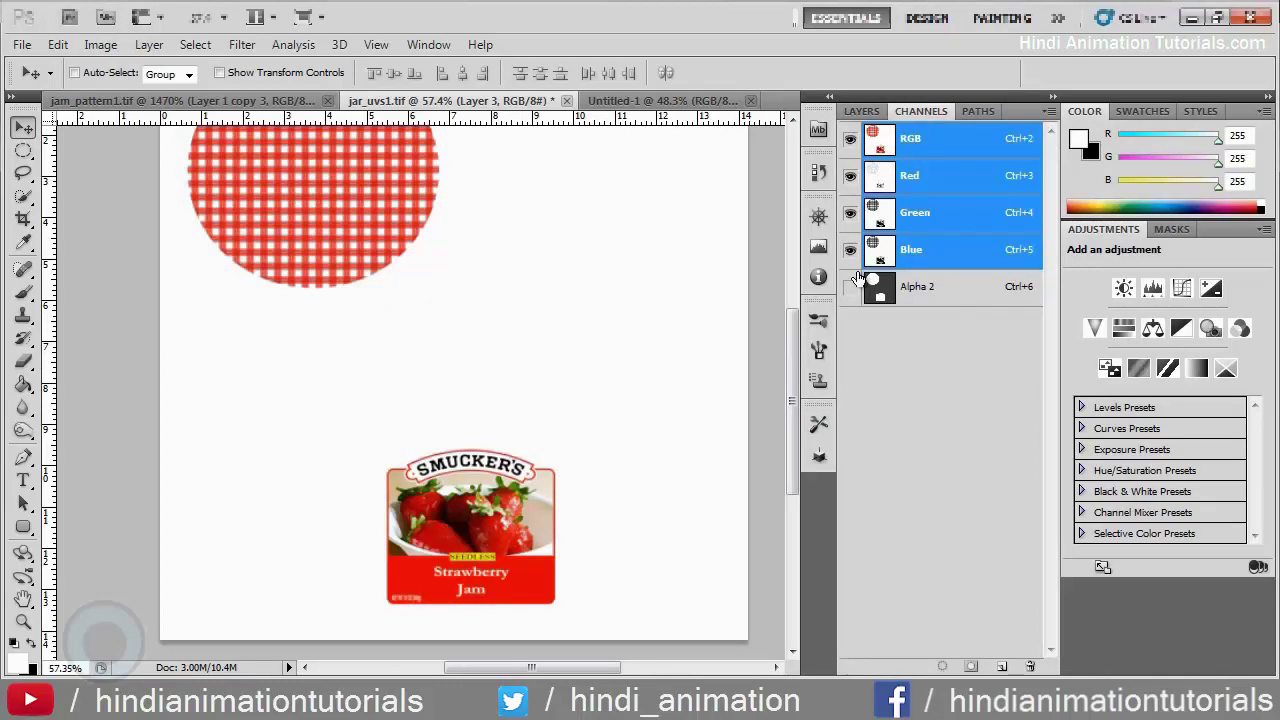
{"action": "left_click", "coordinate": [861, 111]}
{"action": "left_click", "coordinate": [975, 238]}
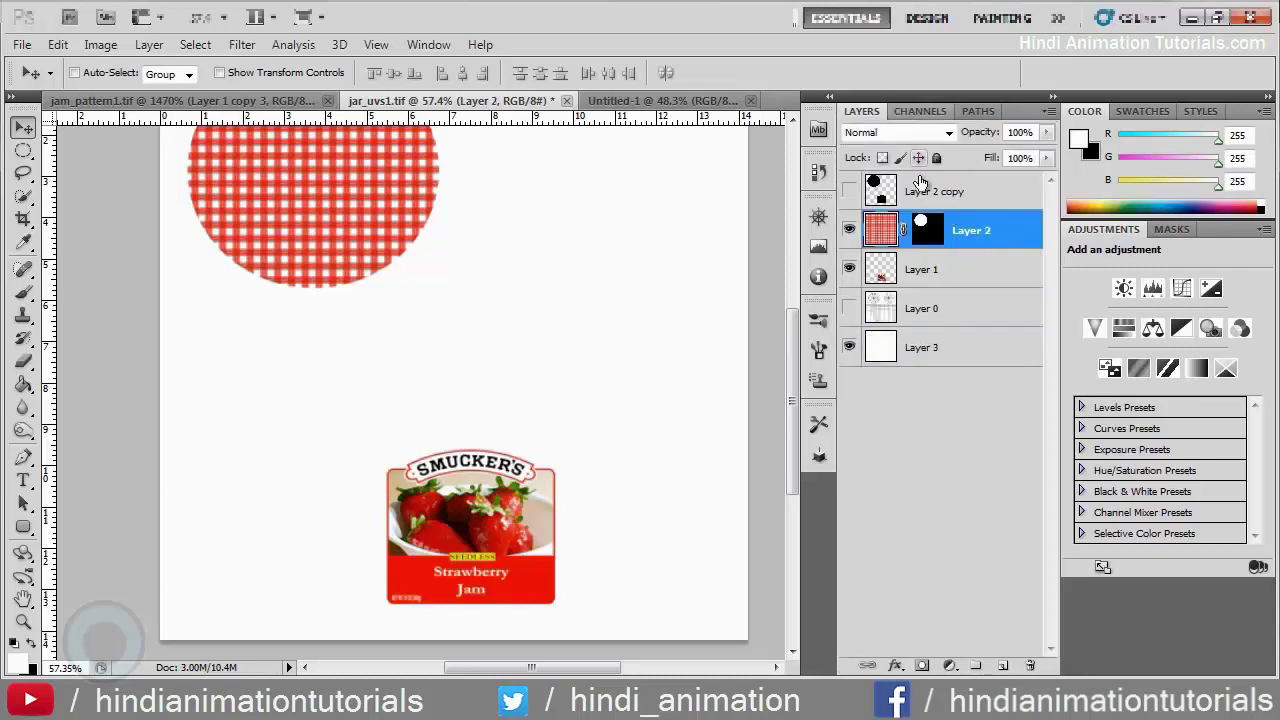
{"action": "left_click", "coordinate": [926, 202]}
{"action": "left_click", "coordinate": [912, 270]}
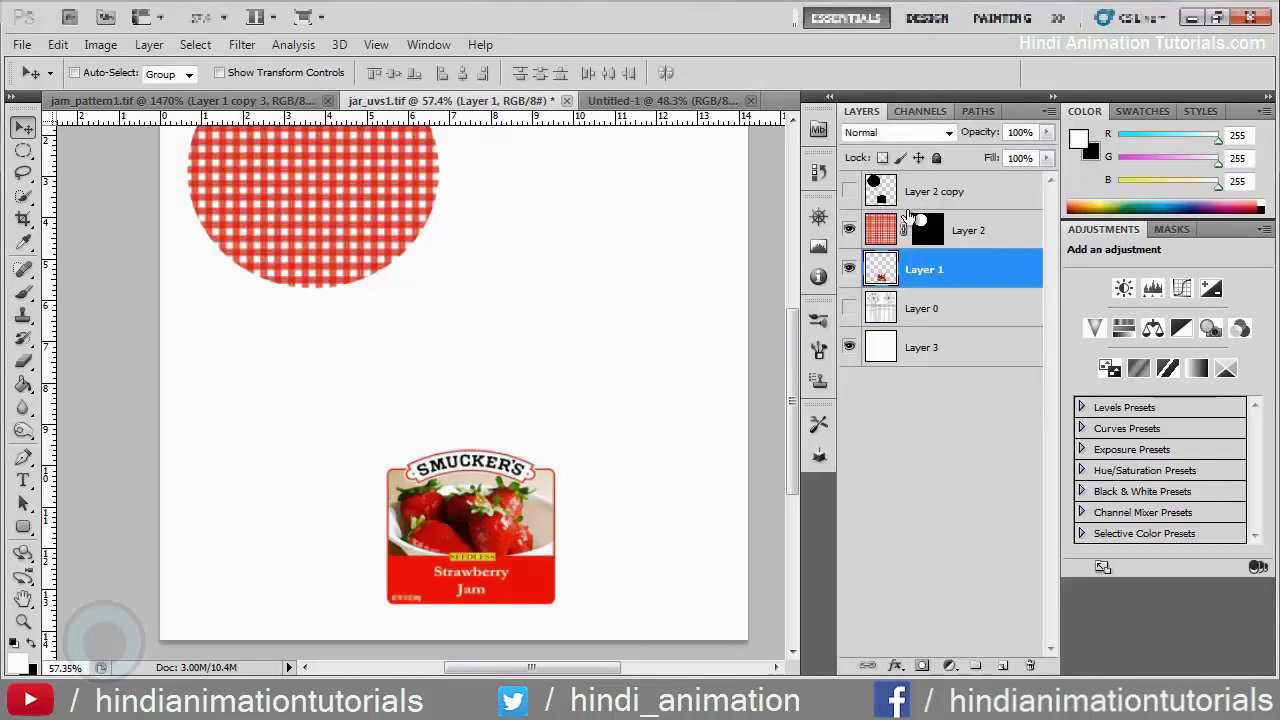
{"action": "left_click", "coordinate": [920, 113]}
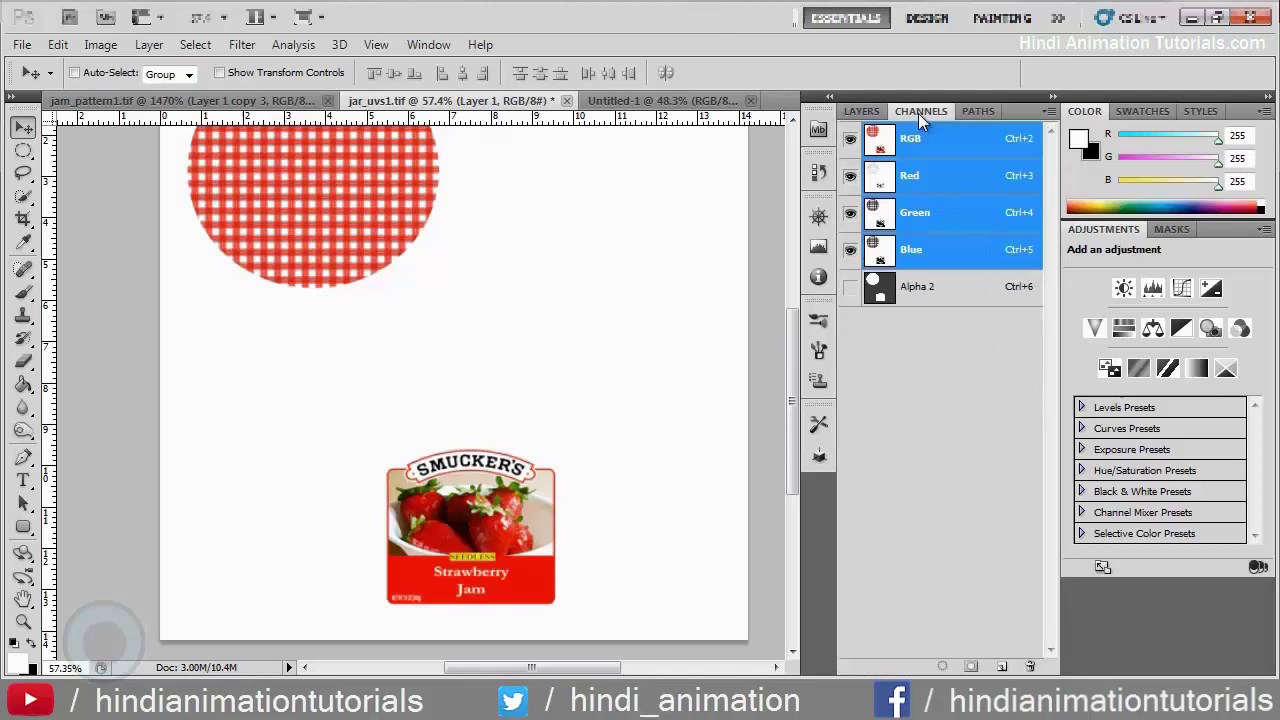
{"action": "left_click", "coordinate": [850, 287]}
{"action": "left_click", "coordinate": [864, 112]}
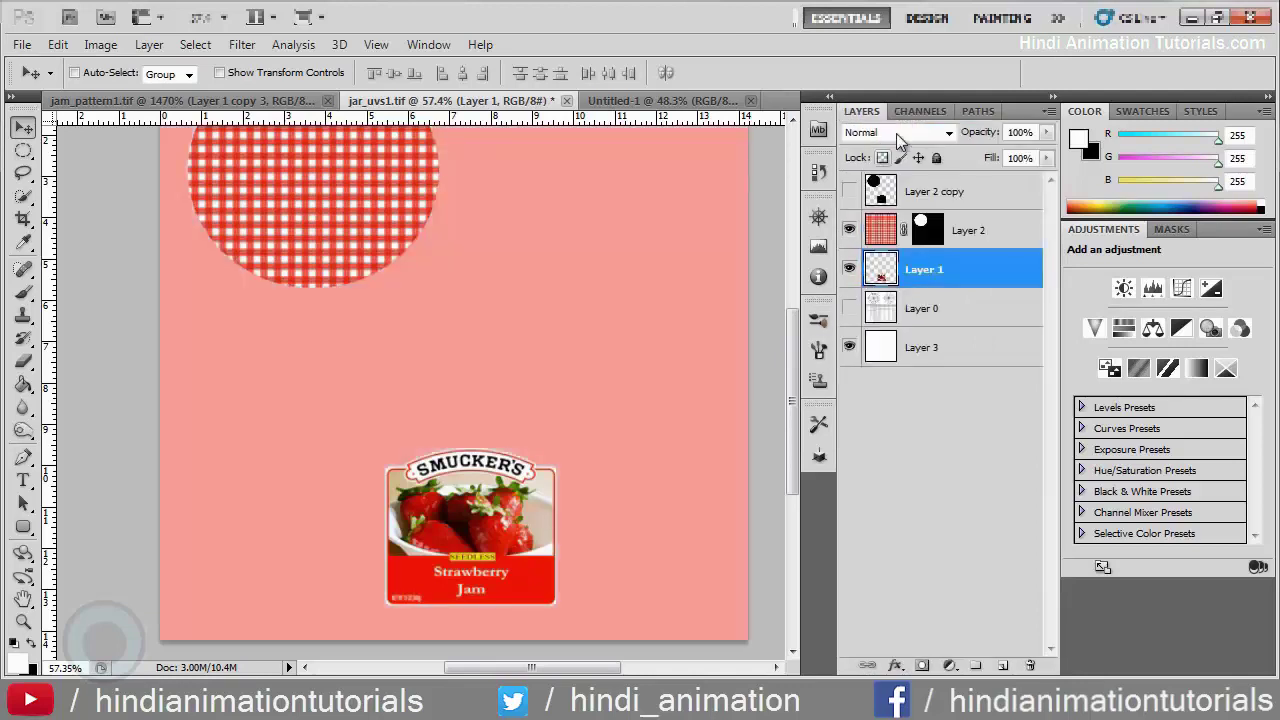
{"action": "left_click", "coordinate": [922, 111]}
{"action": "left_click", "coordinate": [862, 111]}
Step: Save the document under the name jar_color as a TIFF in the Assets folder, keeping alpha channels and layers
{"action": "key", "text": "ctrl+shift+s"}
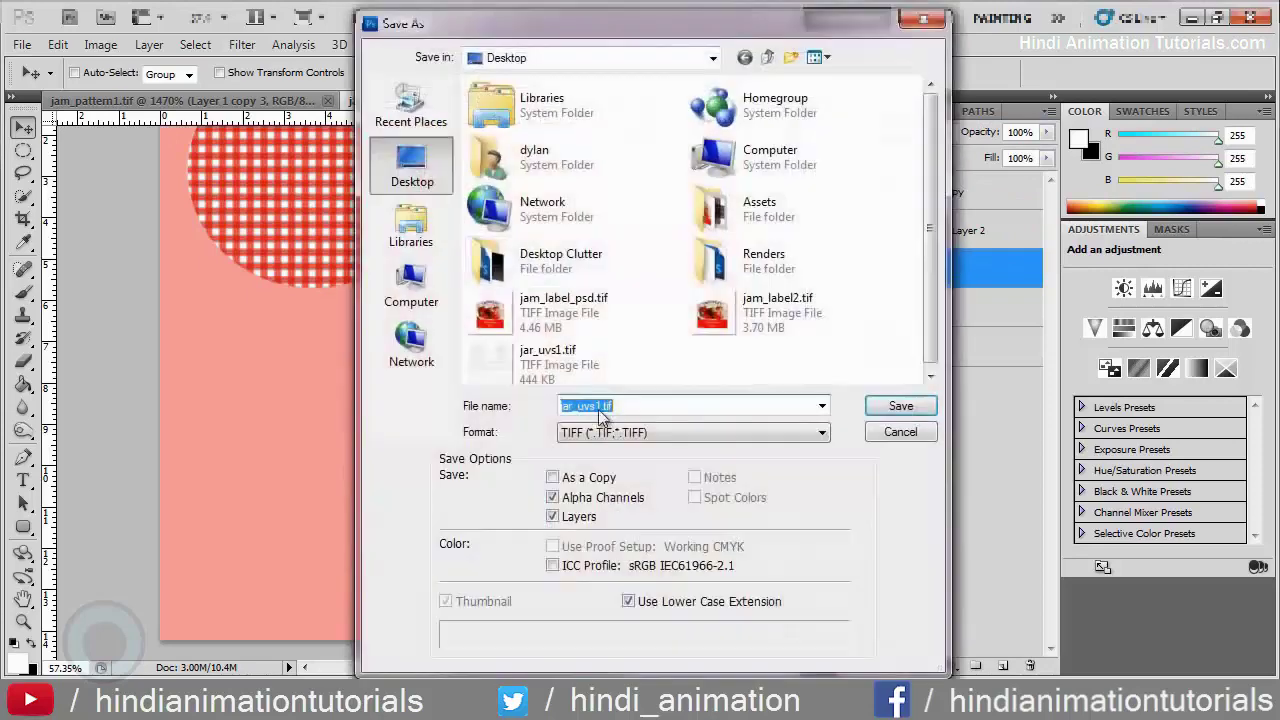
{"action": "left_click", "coordinate": [632, 432]}
{"action": "left_click", "coordinate": [632, 432]}
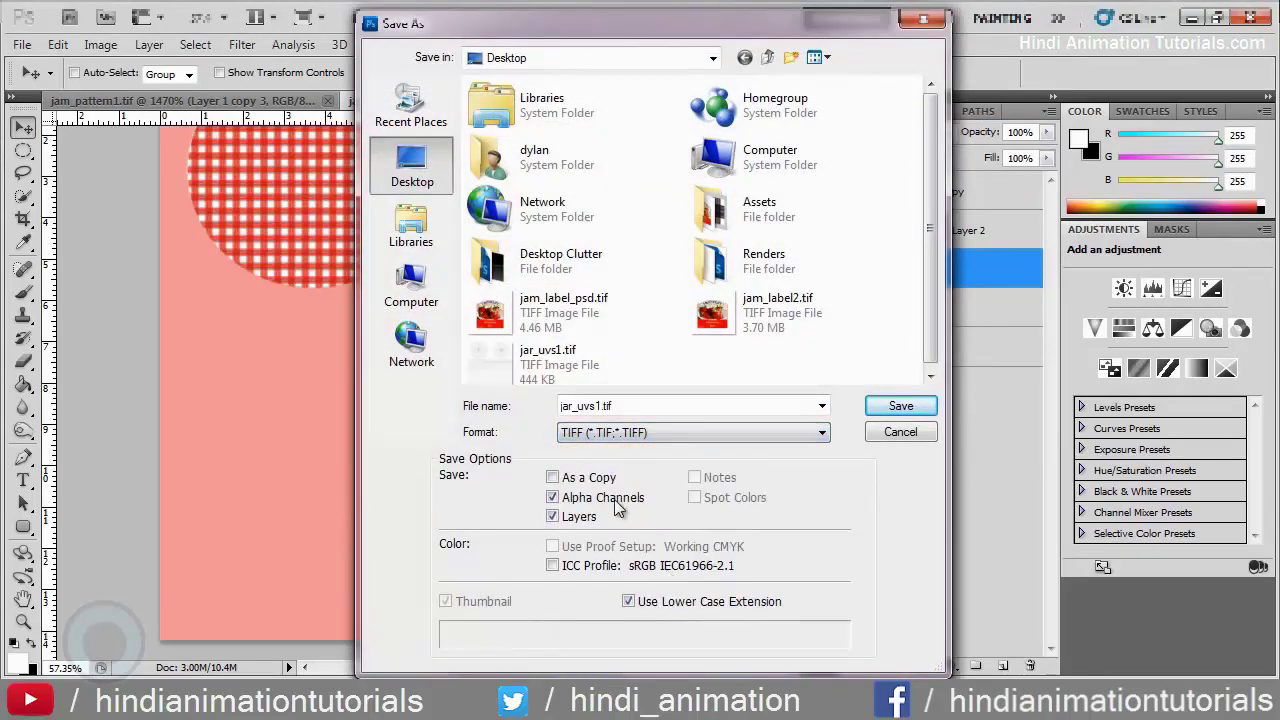
{"action": "left_click", "coordinate": [590, 479]}
{"action": "left_click", "coordinate": [590, 479]}
{"action": "double_click", "coordinate": [790, 217]}
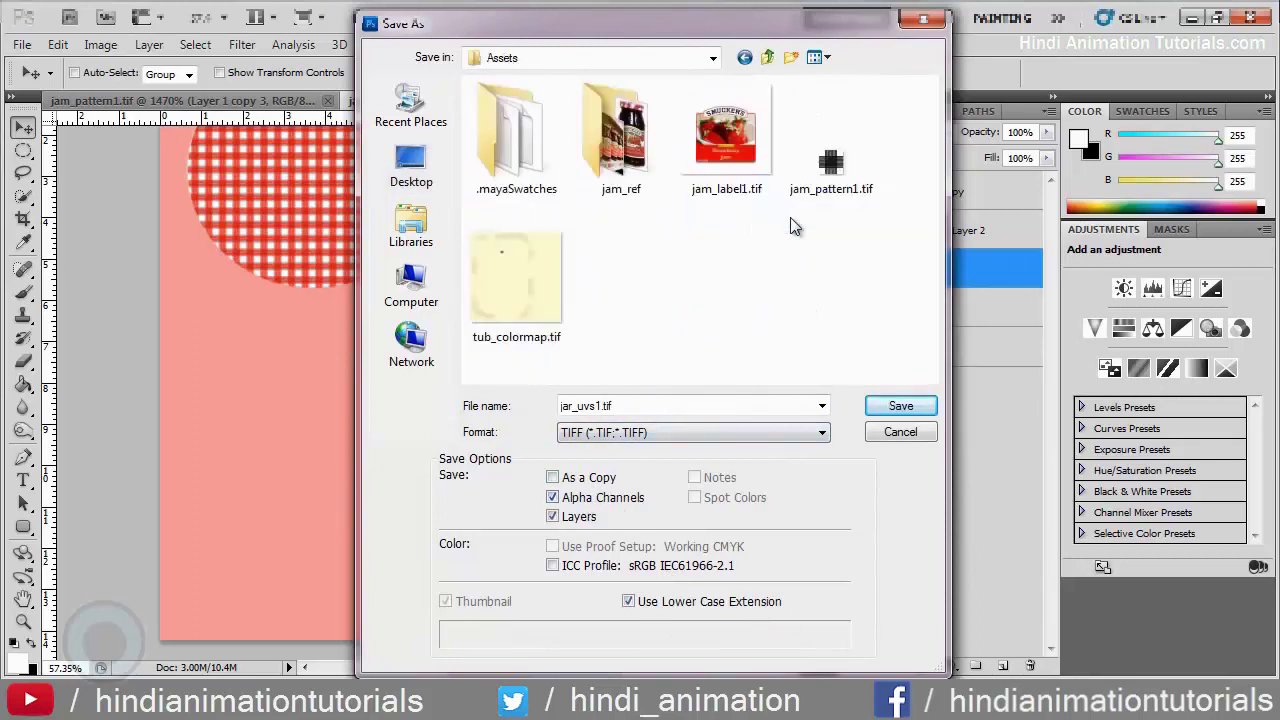
{"action": "left_click", "coordinate": [657, 405]}
{"action": "type", "text": "jar"}
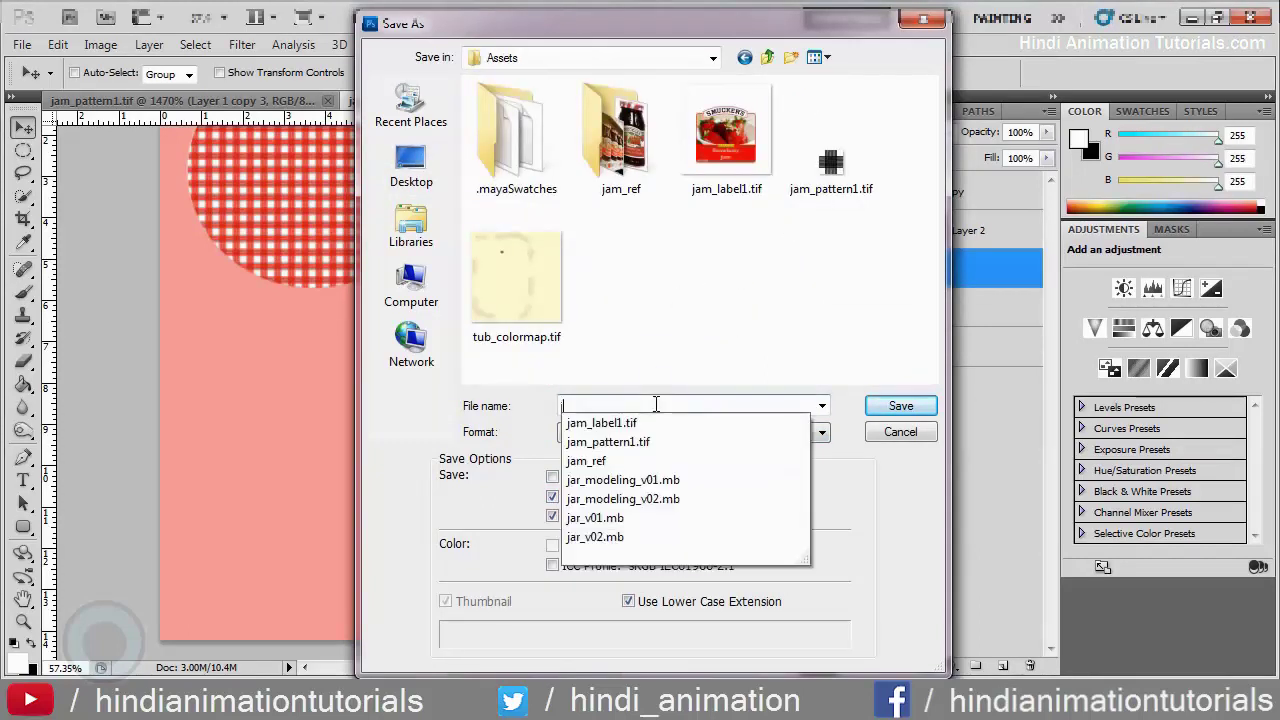
{"action": "type", "text": "_color"}
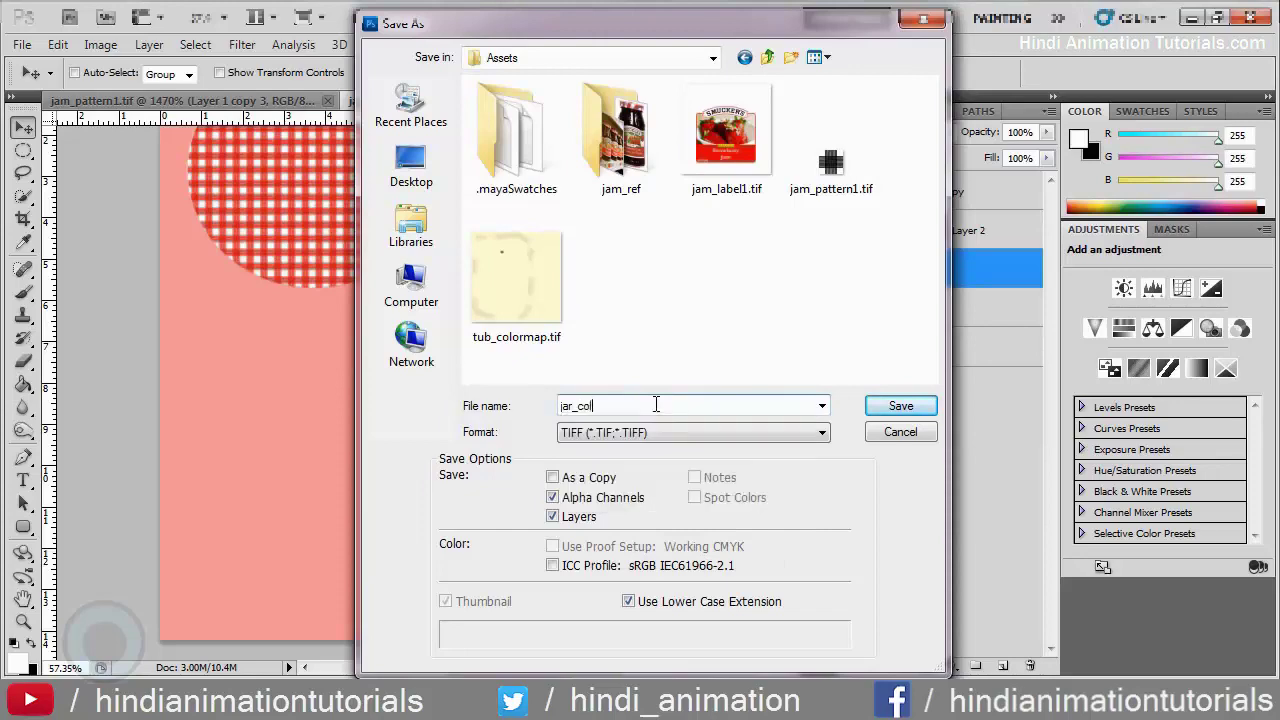
{"action": "left_click", "coordinate": [902, 405]}
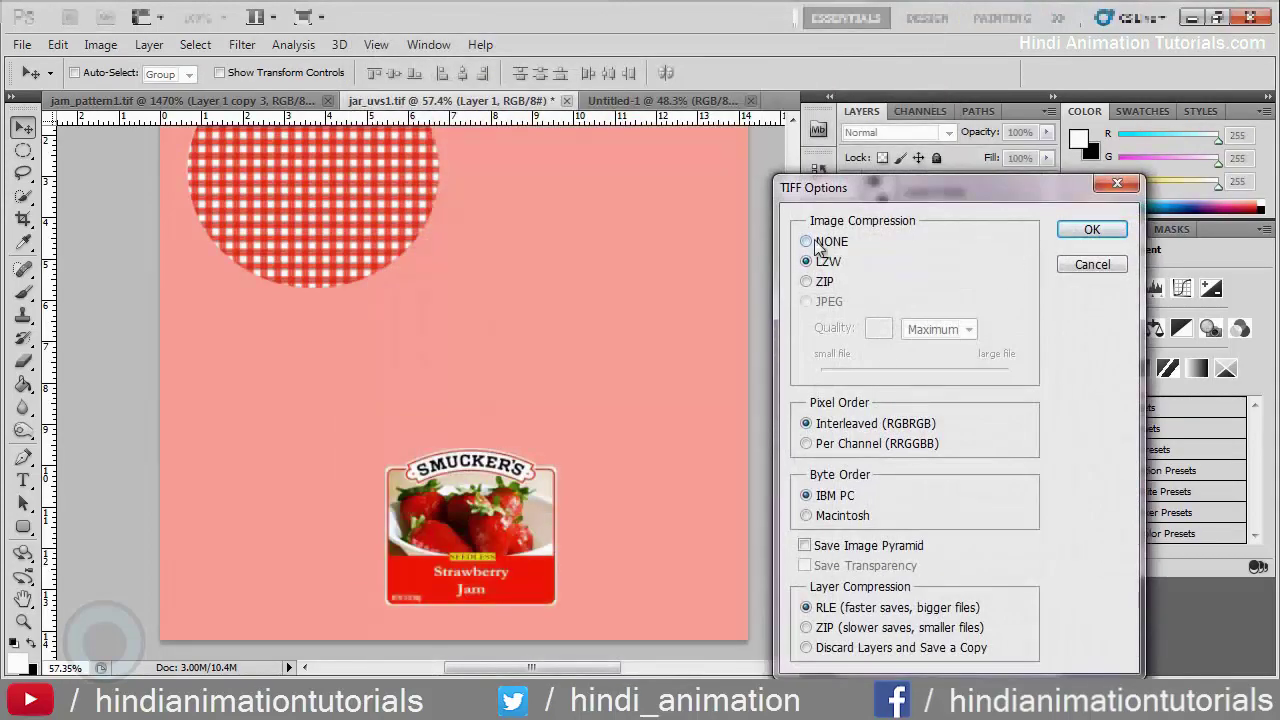
Step: Set the TIFF image compression to NONE and complete the save with layers included
{"action": "left_click_drag", "start_coordinate": [897, 187], "coordinate": [819, 133]}
{"action": "left_click", "coordinate": [750, 188]}
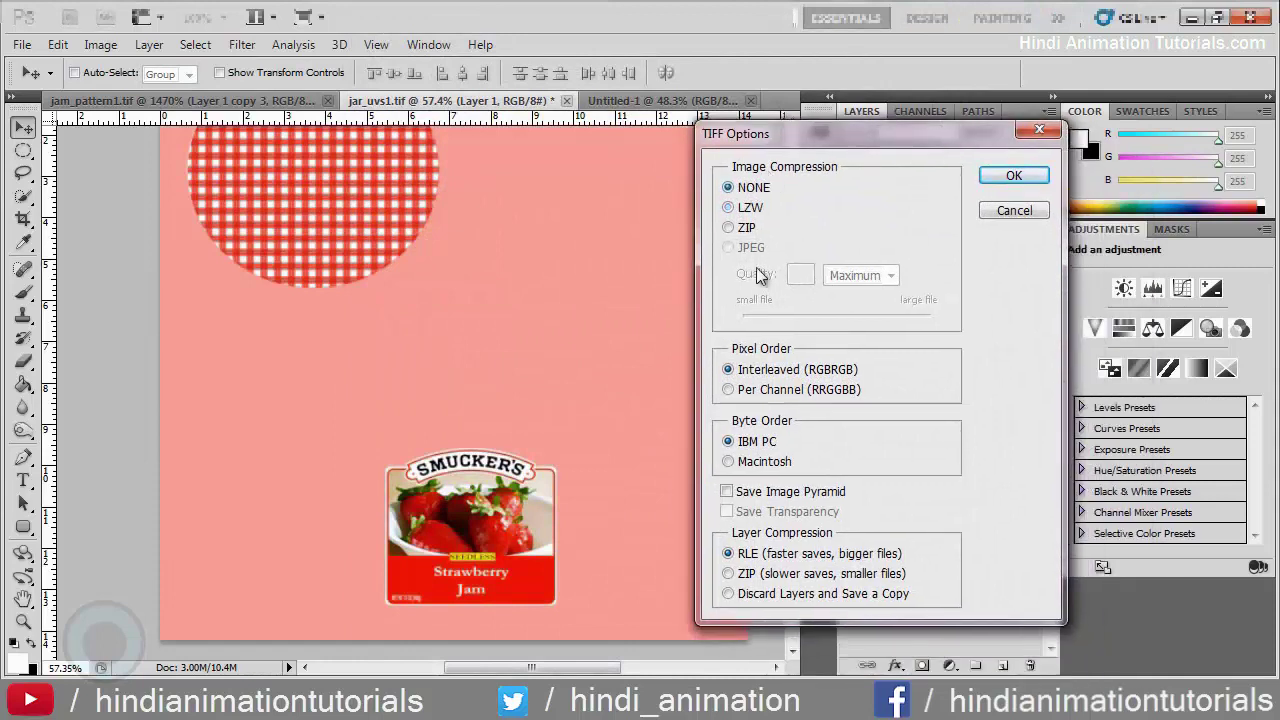
{"action": "left_click", "coordinate": [1020, 174]}
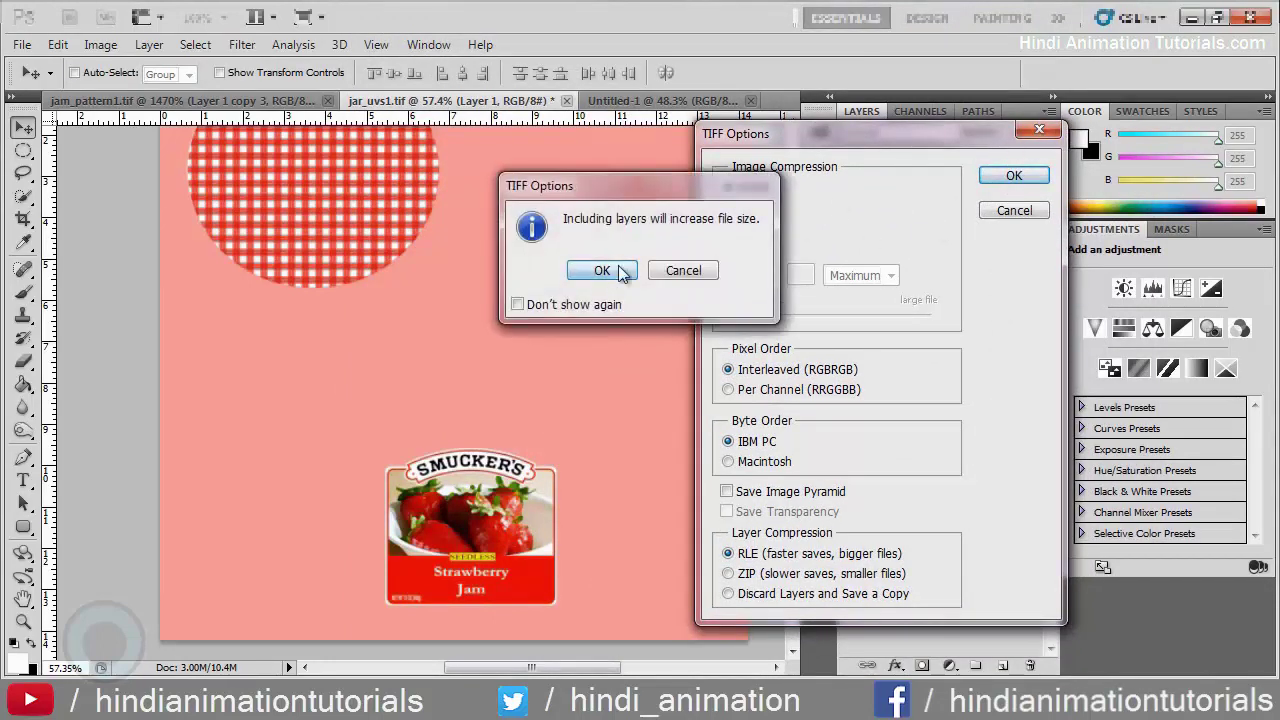
{"action": "left_click", "coordinate": [602, 270]}
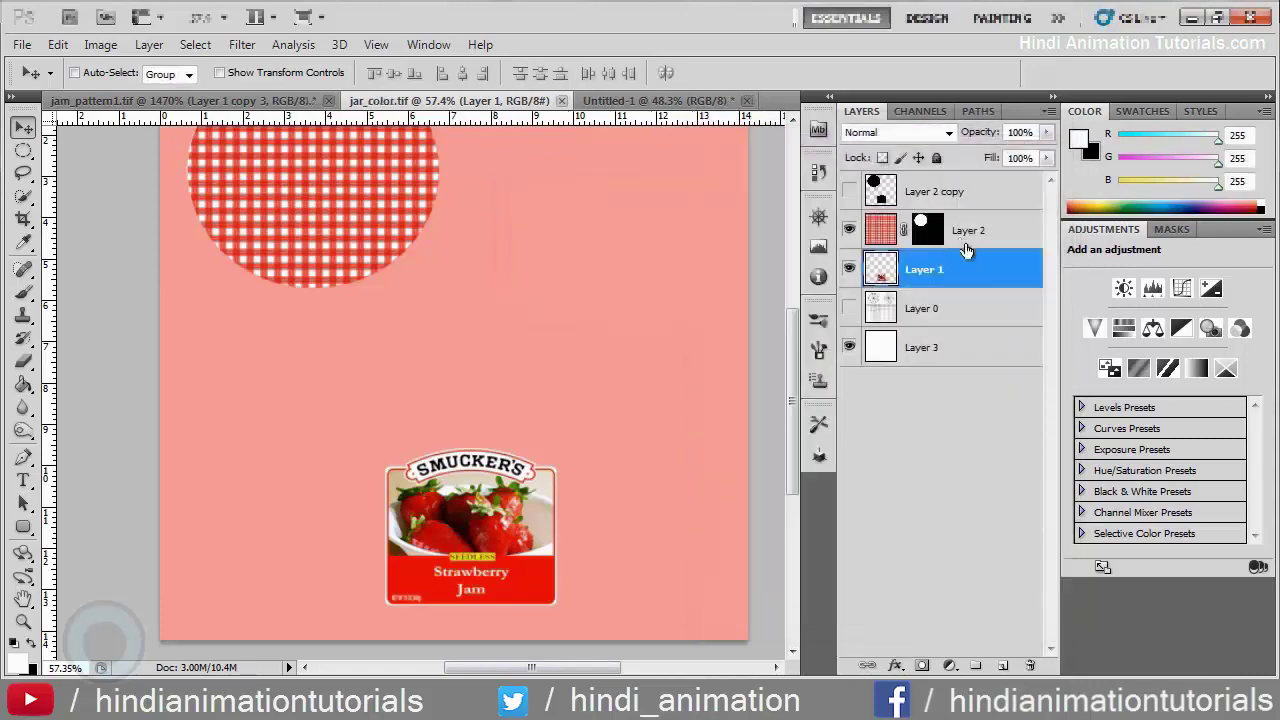
Step: Switch to Maya, return the jar to Object Mode and close the UV Texture Editor
{"action": "left_click", "coordinate": [1192, 20]}
{"action": "right_click", "coordinate": [537, 322]}
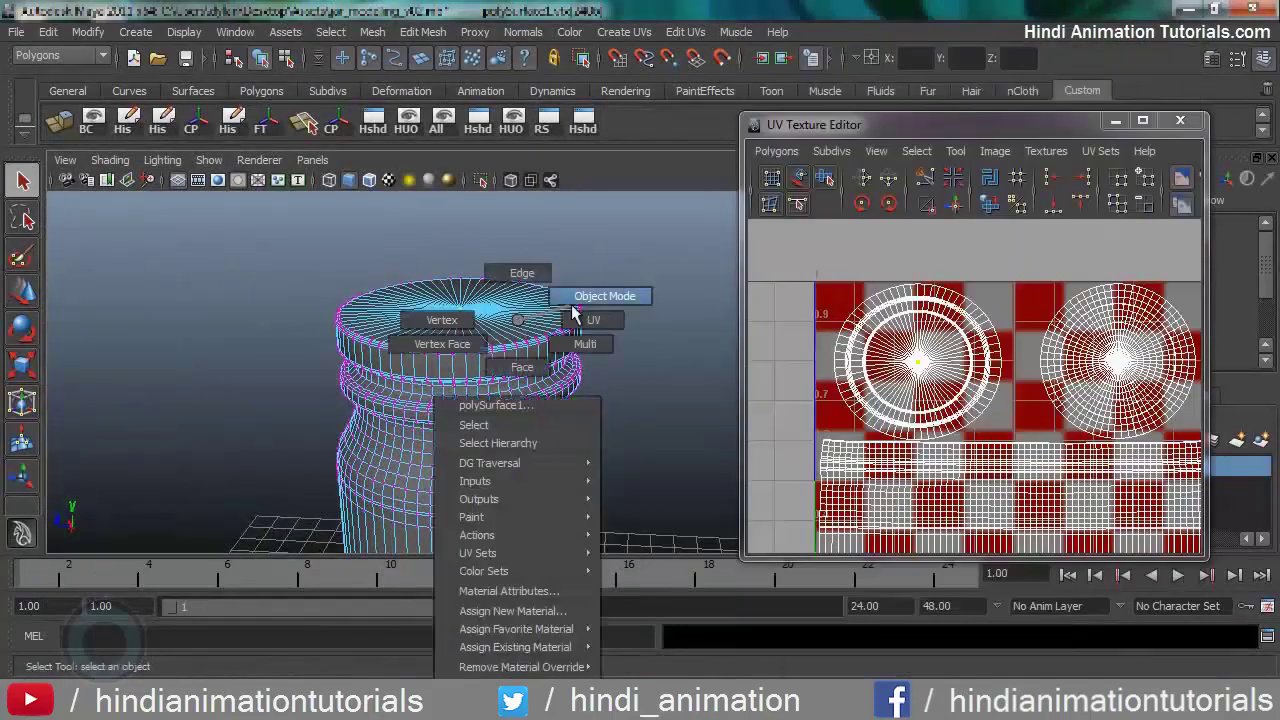
{"action": "left_click", "coordinate": [1180, 121]}
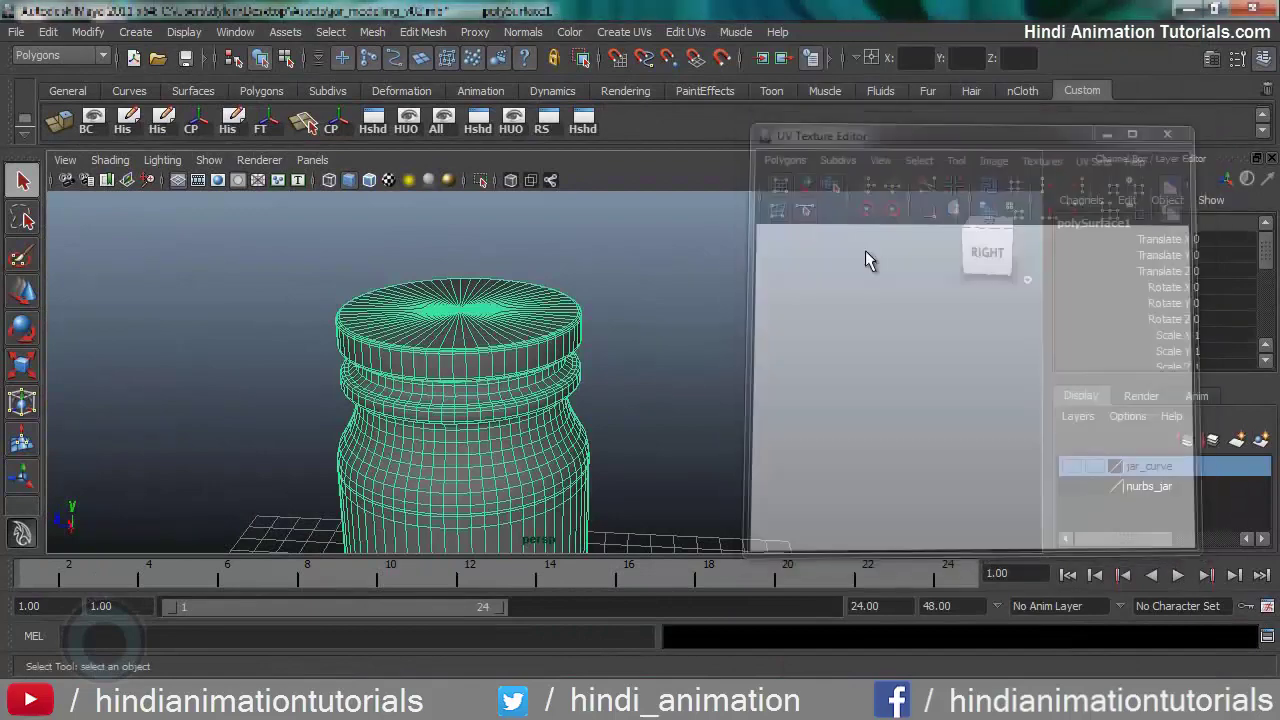
Step: Turn off the default material display in the perspective view and reselect the jar
{"action": "mouse_move", "coordinate": [640, 400]}
{"action": "left_mouse_down"}
{"action": "mouse_move", "coordinate": [593, 408]}
{"action": "mouse_move", "coordinate": [586, 380]}
{"action": "mouse_move", "coordinate": [572, 378]}
{"action": "left_mouse_up"}
{"action": "left_click", "coordinate": [110, 160]}
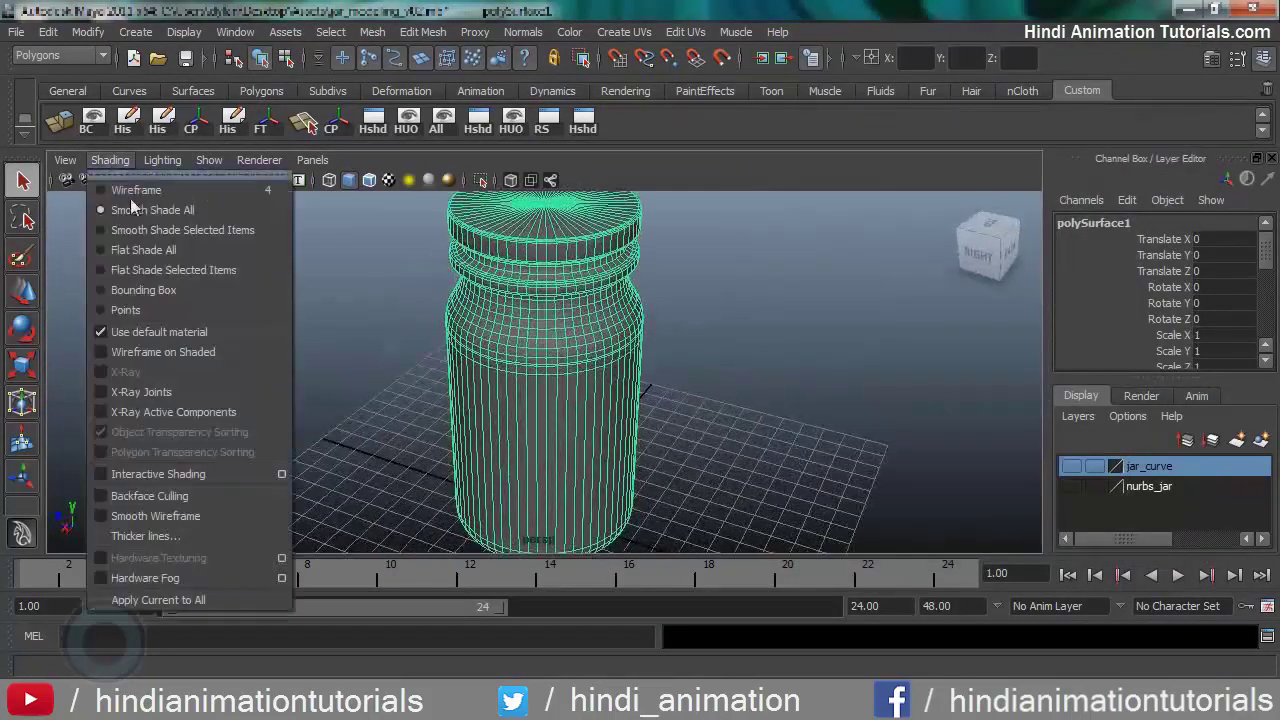
{"action": "left_click", "coordinate": [110, 331]}
{"action": "left_click", "coordinate": [160, 204]}
{"action": "left_click", "coordinate": [110, 160]}
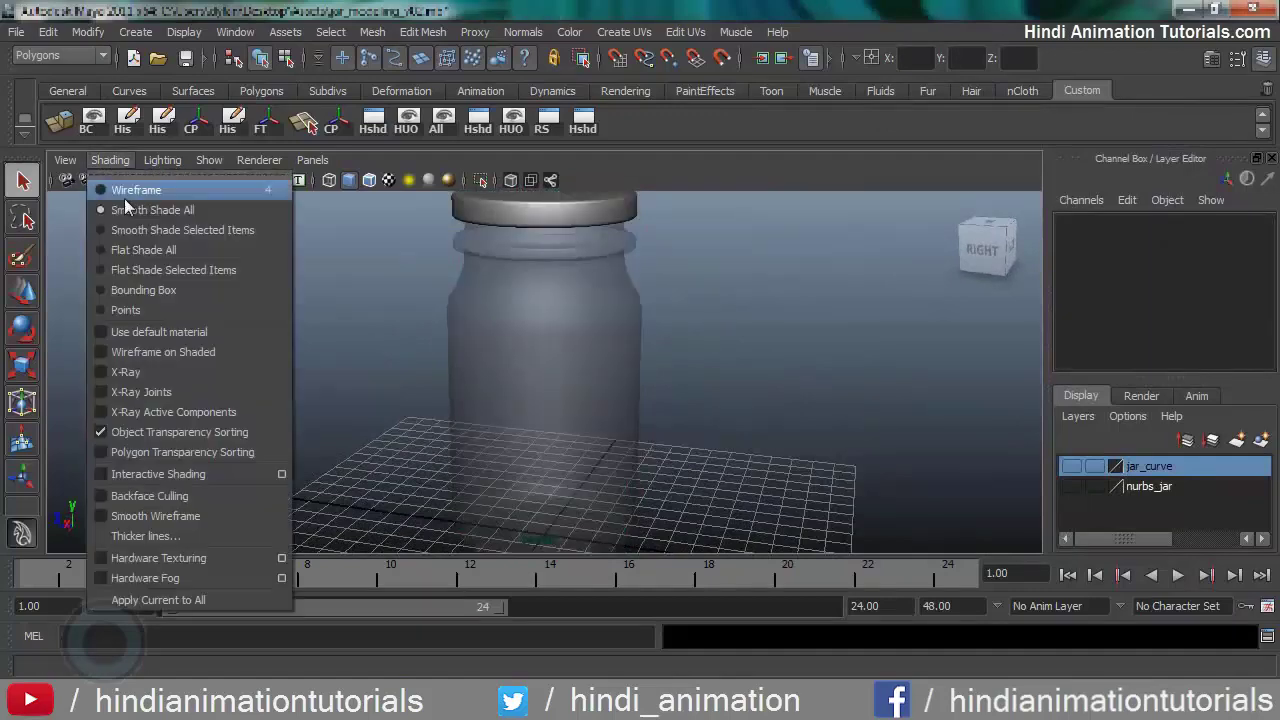
{"action": "left_click", "coordinate": [130, 318]}
{"action": "mouse_move", "coordinate": [709, 350]}
{"action": "left_mouse_down"}
{"action": "mouse_move", "coordinate": [590, 462]}
{"action": "mouse_move", "coordinate": [622, 392]}
{"action": "left_mouse_up"}
{"action": "left_click", "coordinate": [590, 462]}
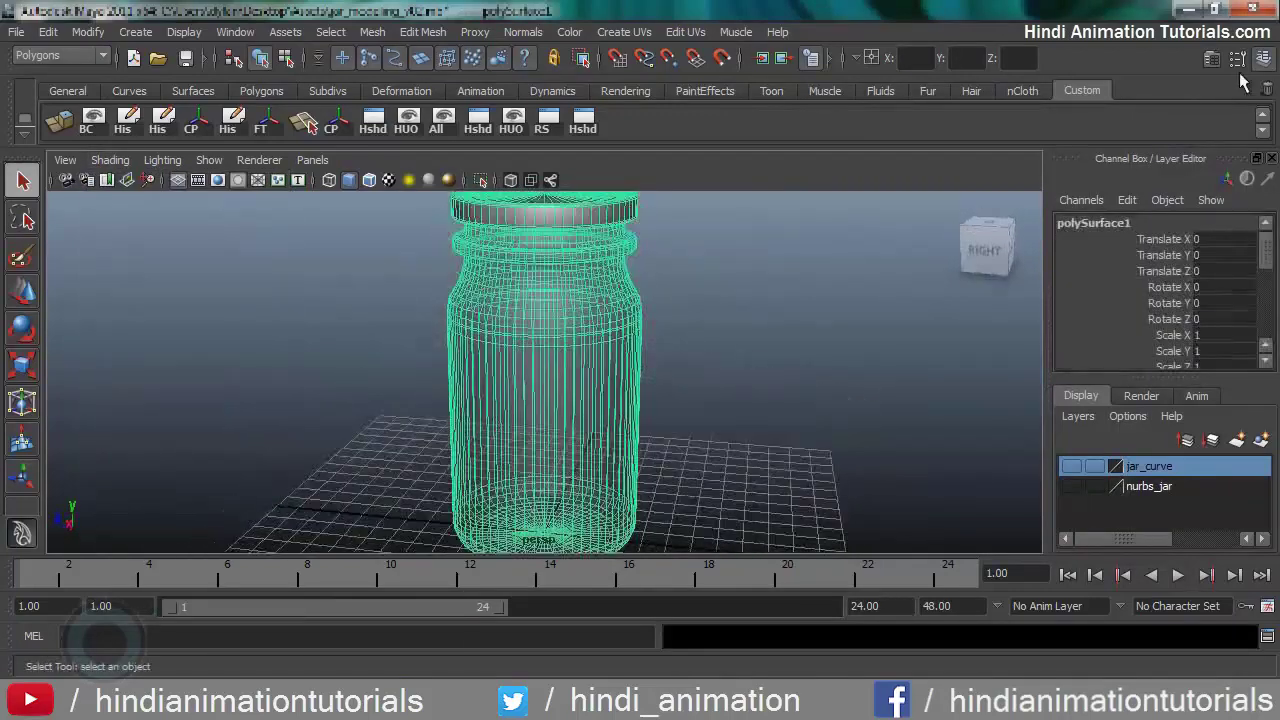
{"action": "left_click", "coordinate": [1211, 61]}
{"action": "left_click_drag", "start_coordinate": [1148, 100], "coordinate": [1070, 155]}
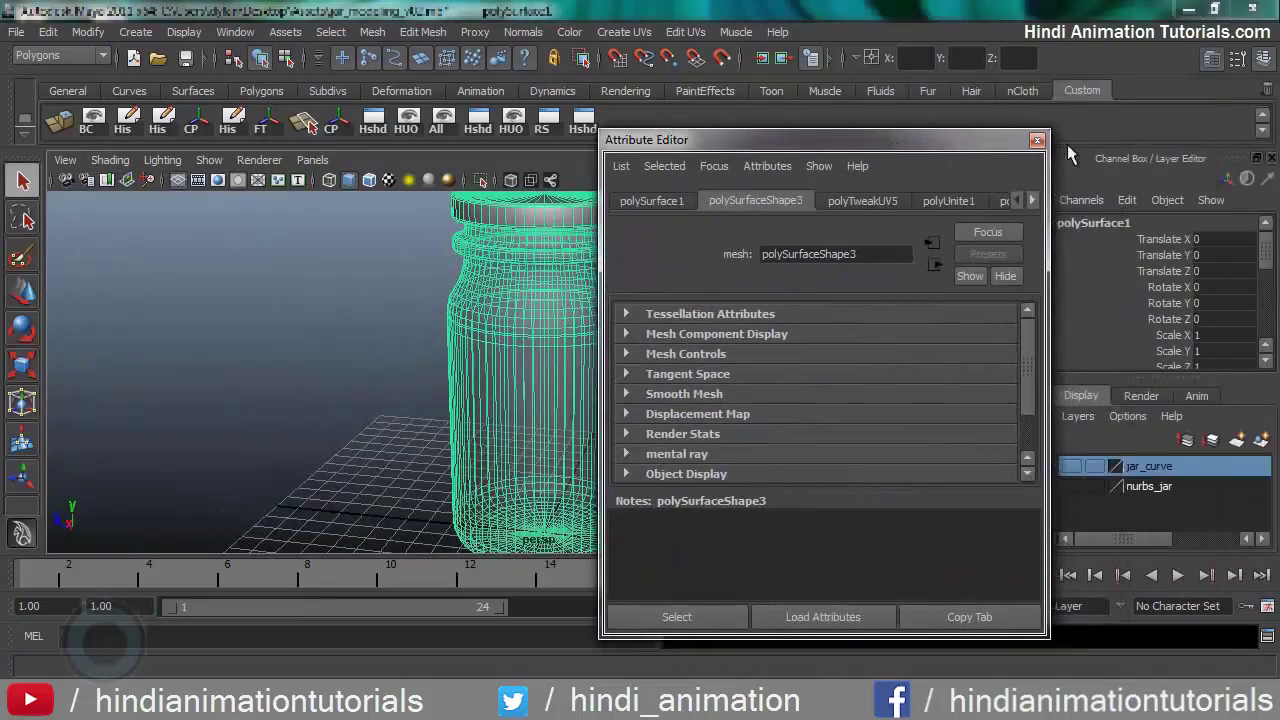
{"action": "left_click", "coordinate": [1037, 140]}
Step: Frame the jar, open the Hypershade and assign the lambert1 material to the jar
{"action": "key", "text": "f"}
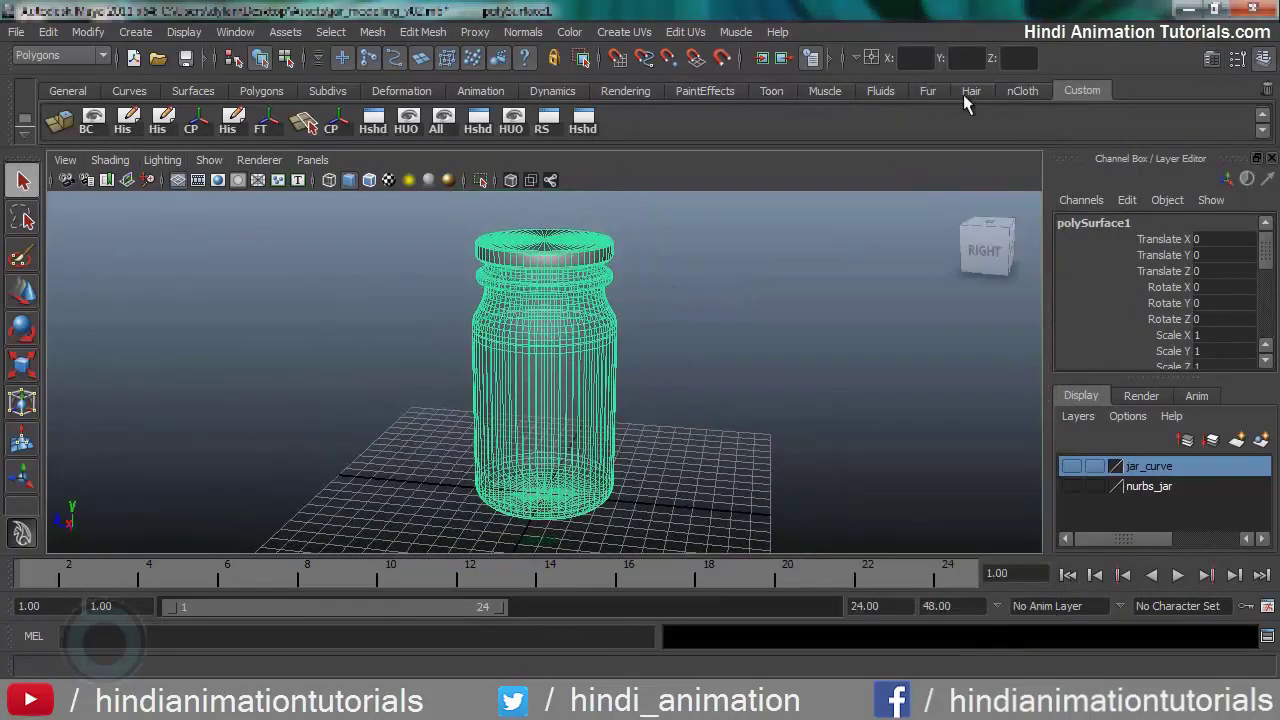
{"action": "left_click", "coordinate": [235, 31]}
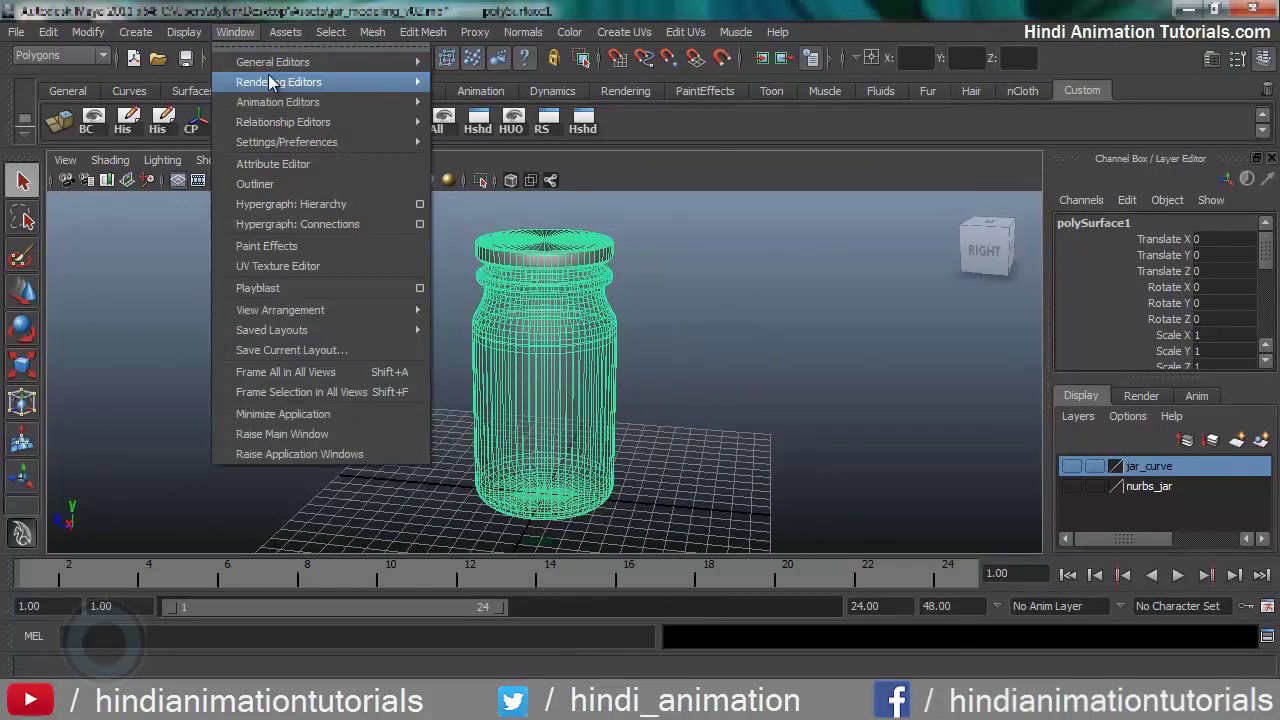
{"action": "mouse_move", "coordinate": [314, 80]}
{"action": "left_click", "coordinate": [471, 131]}
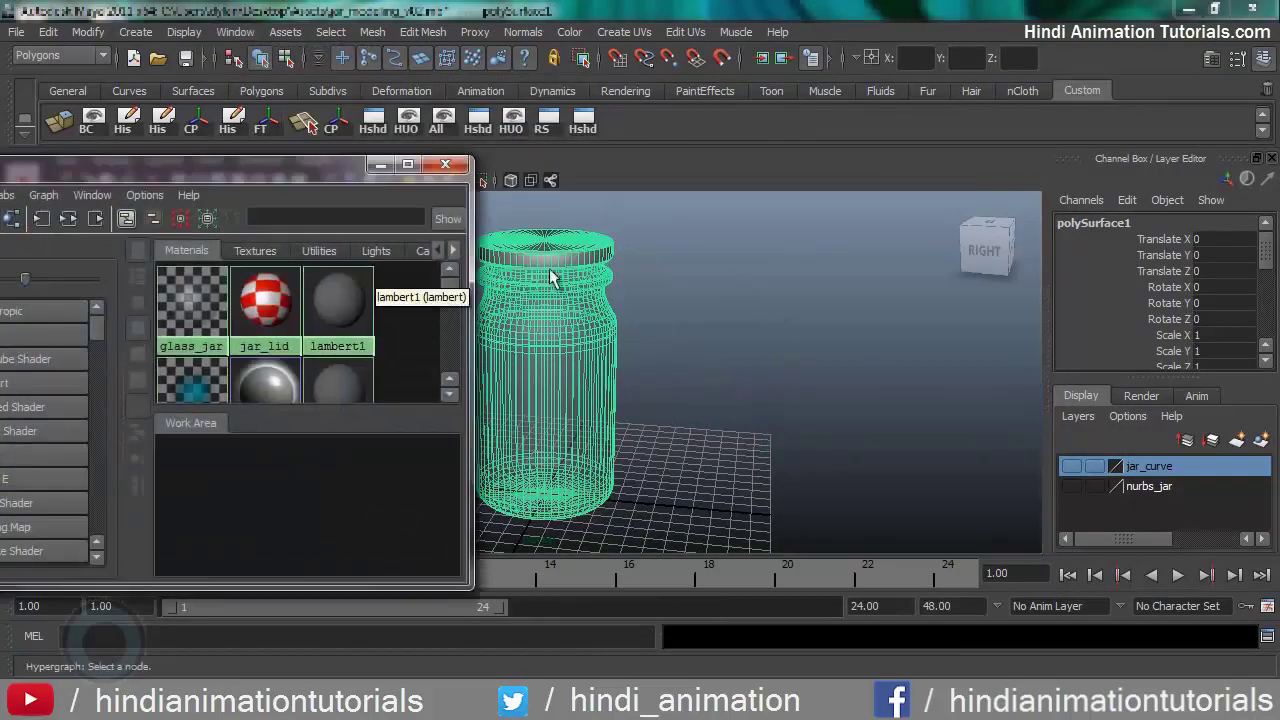
{"action": "right_click", "coordinate": [338, 300]}
{"action": "left_click", "coordinate": [420, 250]}
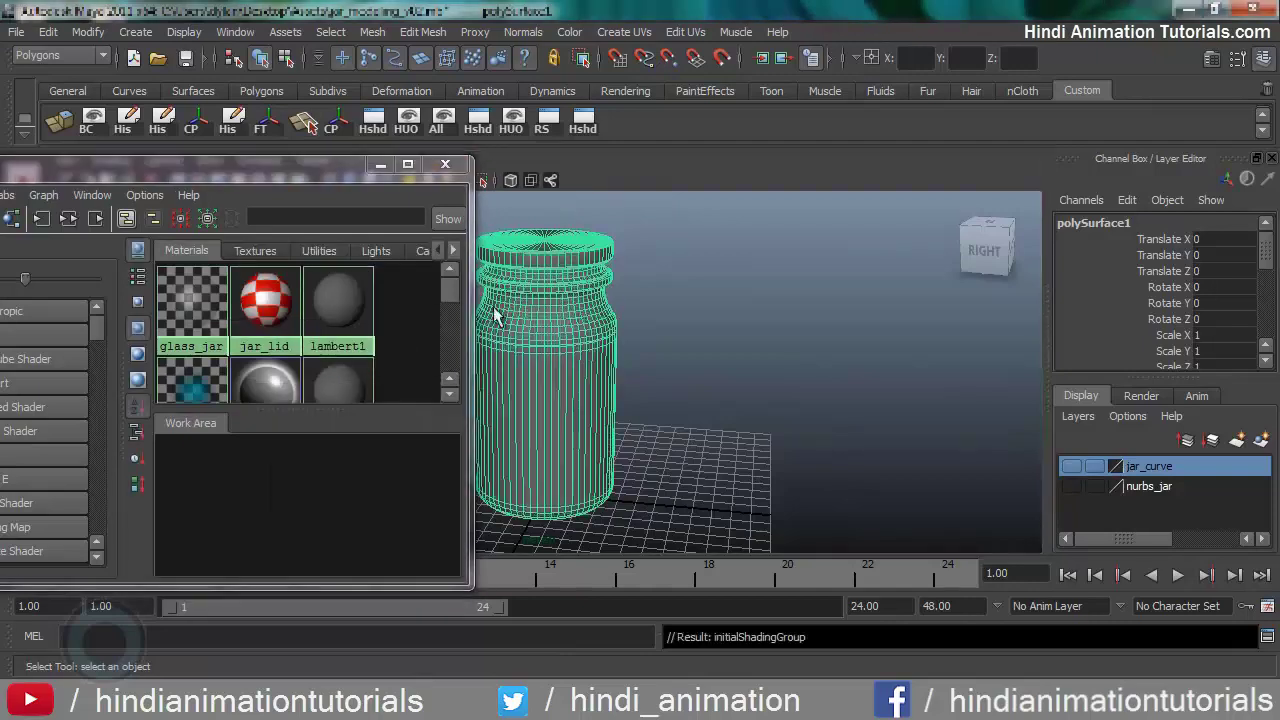
Step: Reposition the Hypershade window and reselect the jar in the perspective view
{"action": "left_click", "coordinate": [680, 326]}
{"action": "left_click_drag", "start_coordinate": [275, 169], "coordinate": [332, 126]}
{"action": "left_click", "coordinate": [103, 211]}
{"action": "left_click", "coordinate": [124, 232]}
{"action": "left_click", "coordinate": [581, 358]}
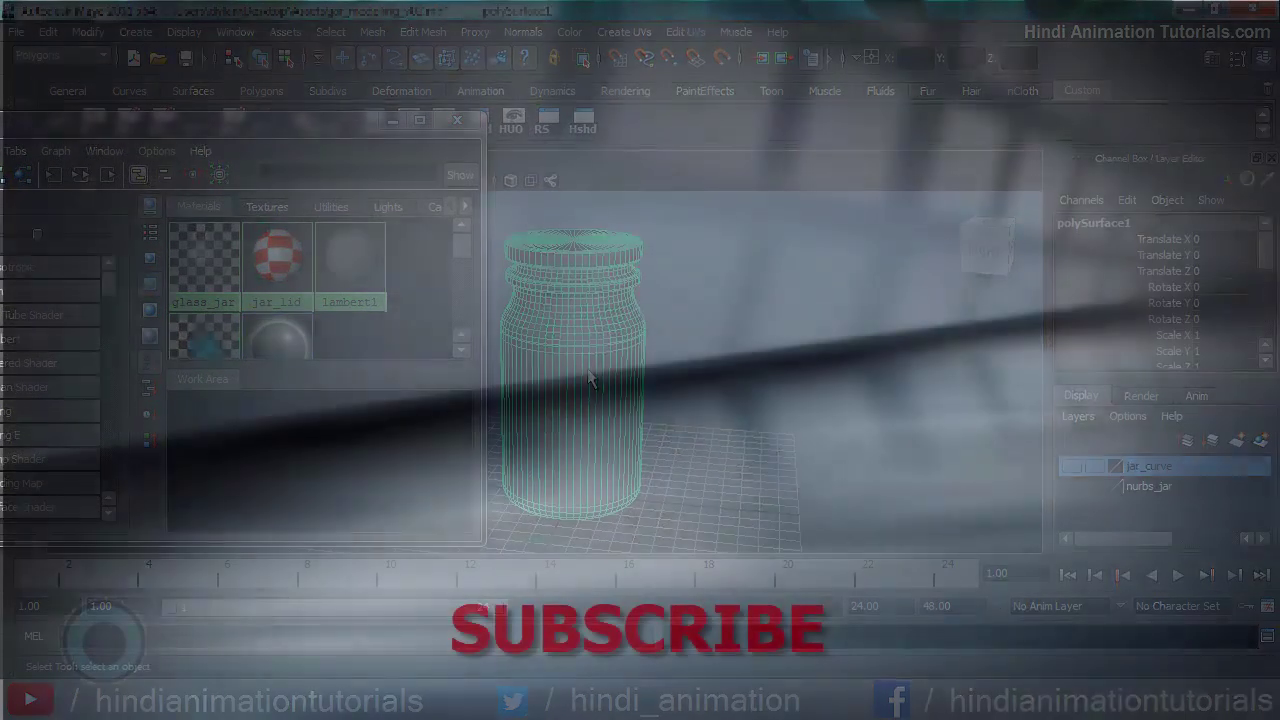